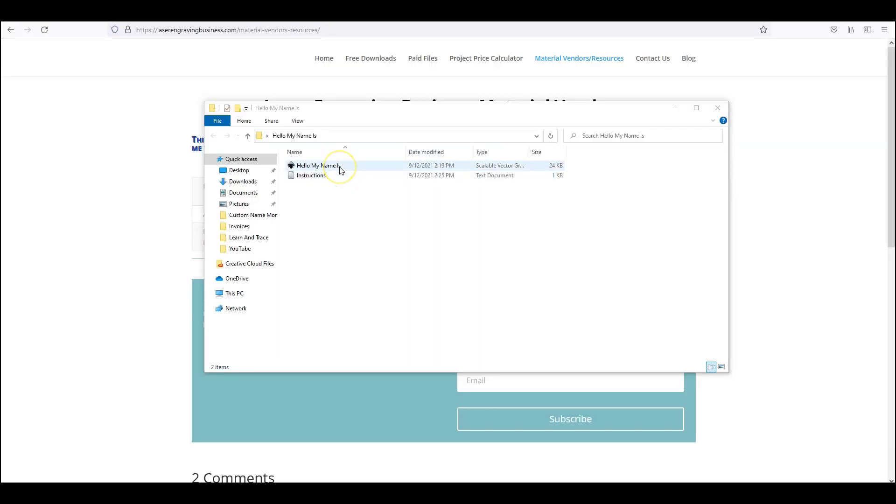
Open the Instructions text file in the Hello My Name Is folder, read through its steps and close it.
{"action": "left_click", "coordinate": [369, 108]}
{"action": "mouse_move", "coordinate": [365, 113]}
{"action": "left_mouse_down"}
{"action": "mouse_move", "coordinate": [430, 120]}
{"action": "mouse_move", "coordinate": [356, 102]}
{"action": "mouse_move", "coordinate": [356, 118]}
{"action": "left_mouse_up"}
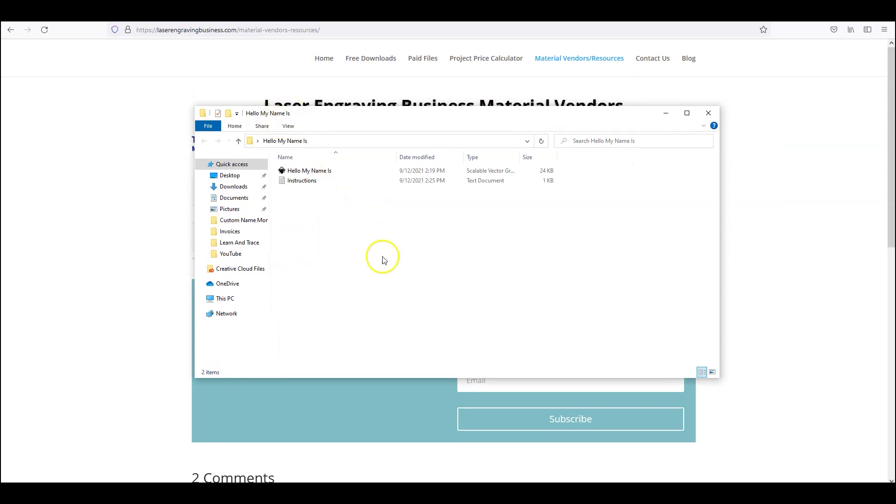
{"action": "double_click", "coordinate": [325, 182]}
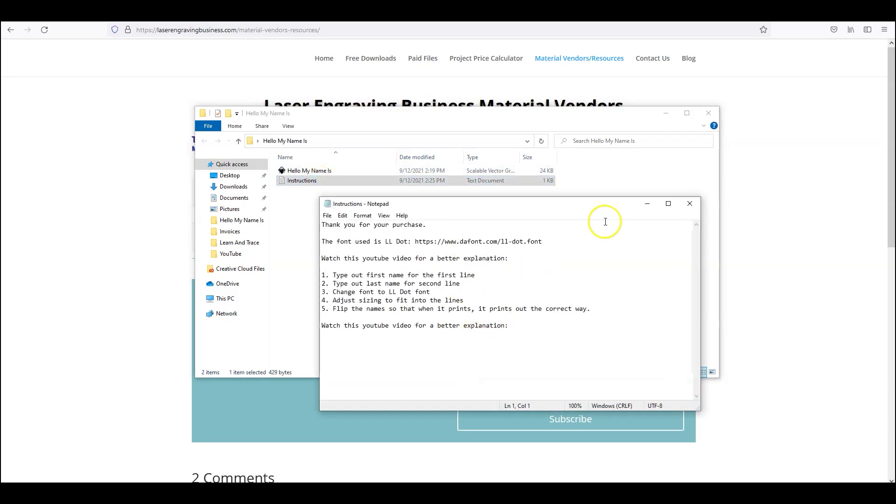
{"action": "left_click", "coordinate": [692, 208]}
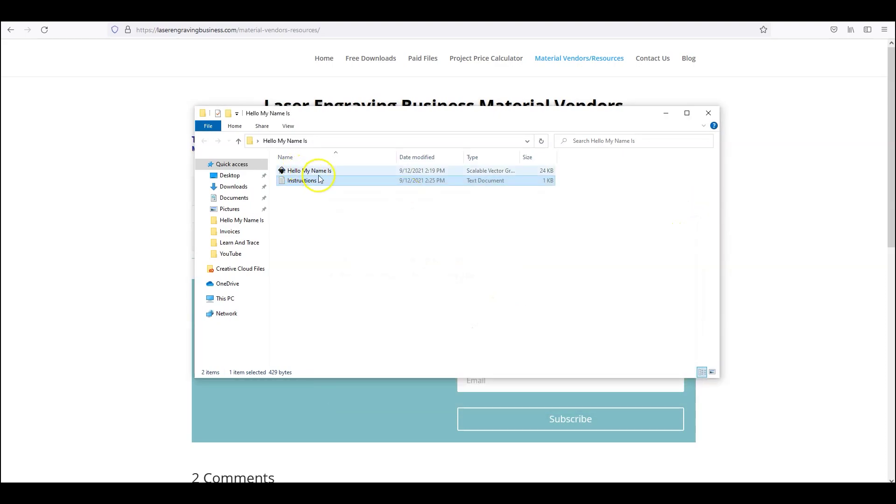
Open the Hello My Name Is SVG file in Inkscape and show its window at a reduced size.
{"action": "left_click", "coordinate": [321, 171]}
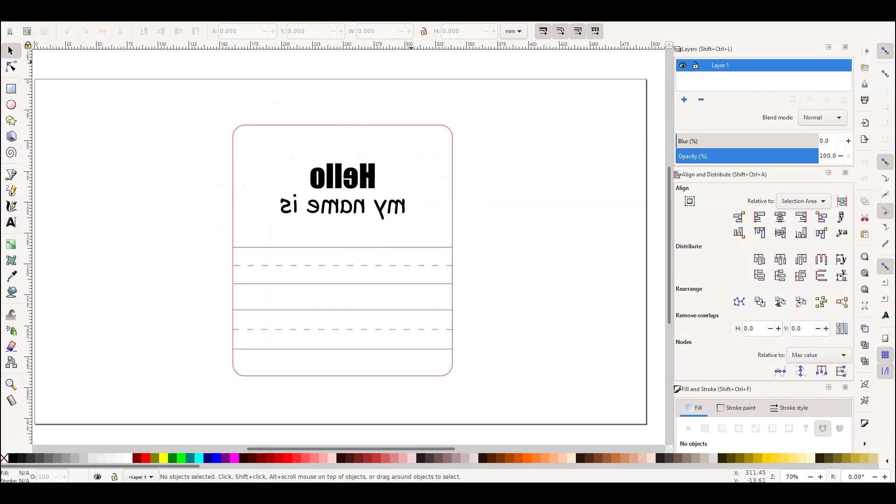
{"action": "key", "text": "F11"}
{"action": "left_click_drag", "start_coordinate": [372, 16], "coordinate": [431, 33]}
{"action": "scroll", "coordinate": [394, 254], "scroll_direction": "down", "scroll_amount": 3}
{"action": "scroll", "coordinate": [410, 260], "scroll_direction": "up", "scroll_amount": 4}
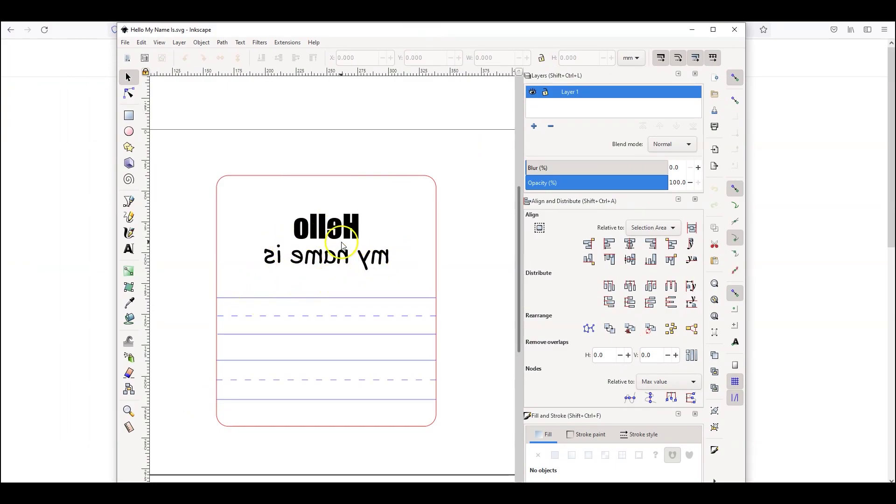
Flip the "Hello" and "my name is" text horizontally, and flip both lines back to mirrored.
{"action": "left_click", "coordinate": [331, 228]}
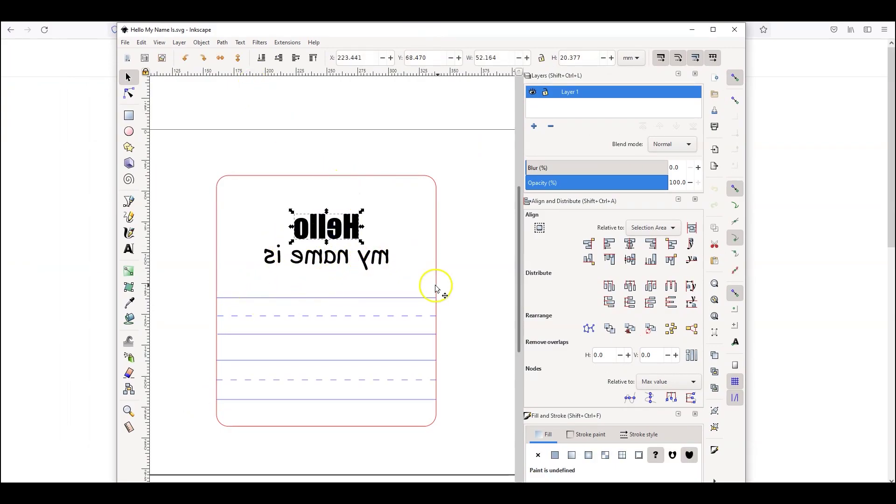
{"action": "left_click_drag", "start_coordinate": [459, 163], "coordinate": [235, 274]}
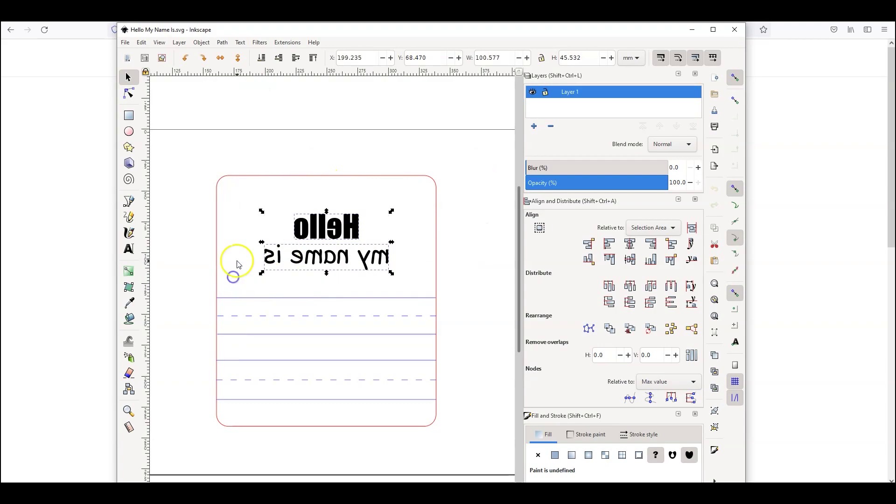
{"action": "left_click", "coordinate": [221, 59]}
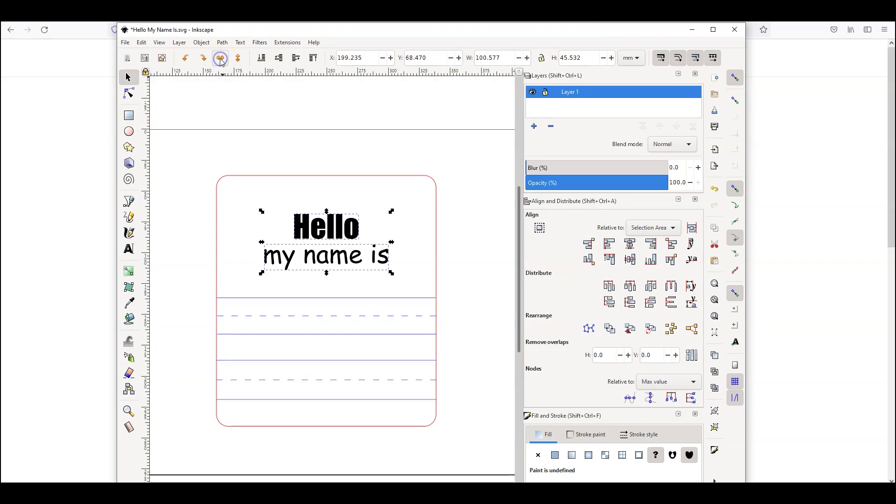
{"action": "left_click", "coordinate": [221, 59]}
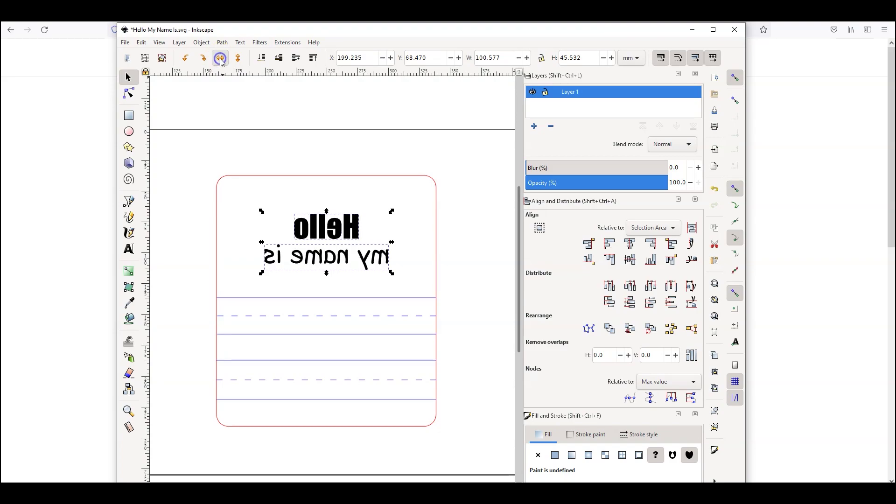
{"action": "left_click", "coordinate": [302, 116]}
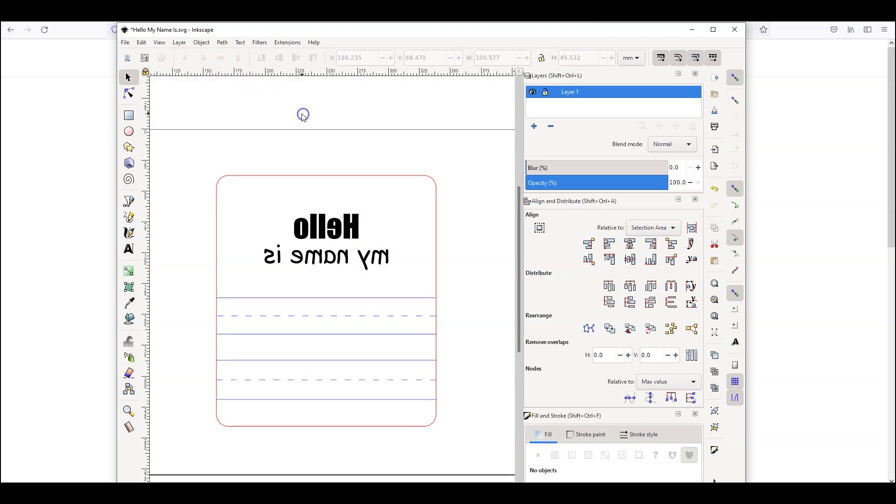
Maximize the window and add the first name as a 30 pt LLDot text object beside the card.
{"action": "left_click", "coordinate": [713, 30]}
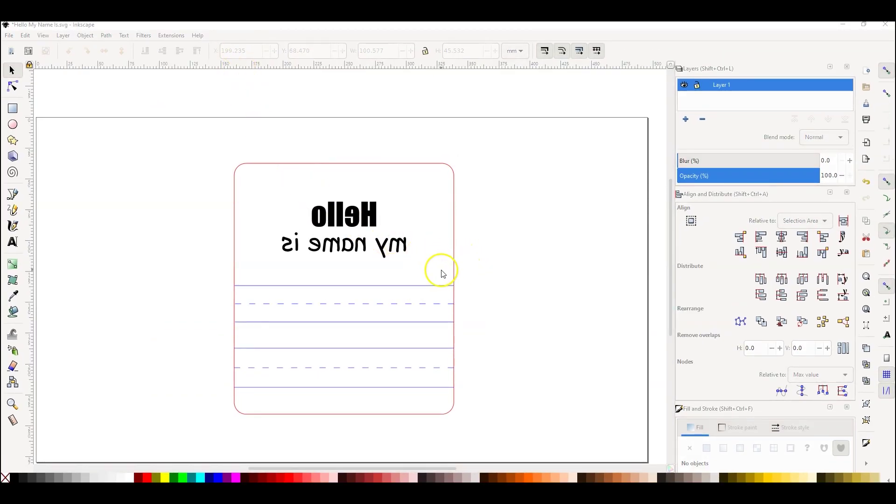
{"action": "left_click", "coordinate": [13, 242]}
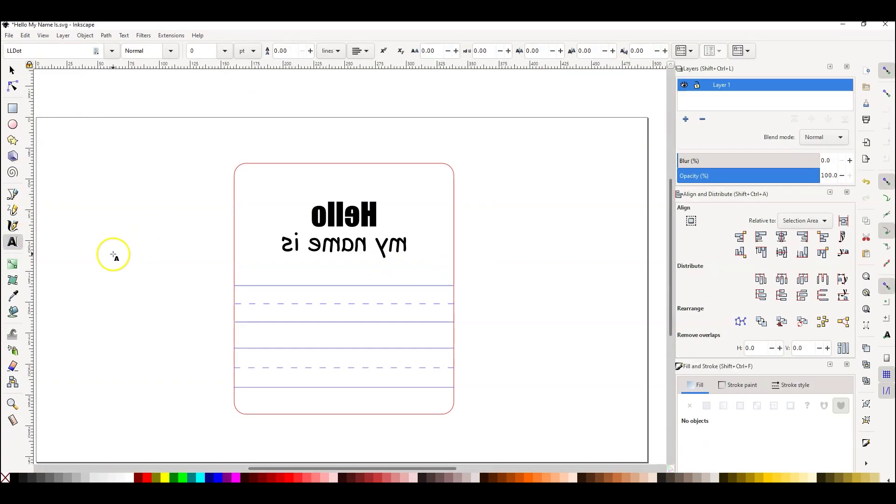
{"action": "left_click", "coordinate": [101, 240]}
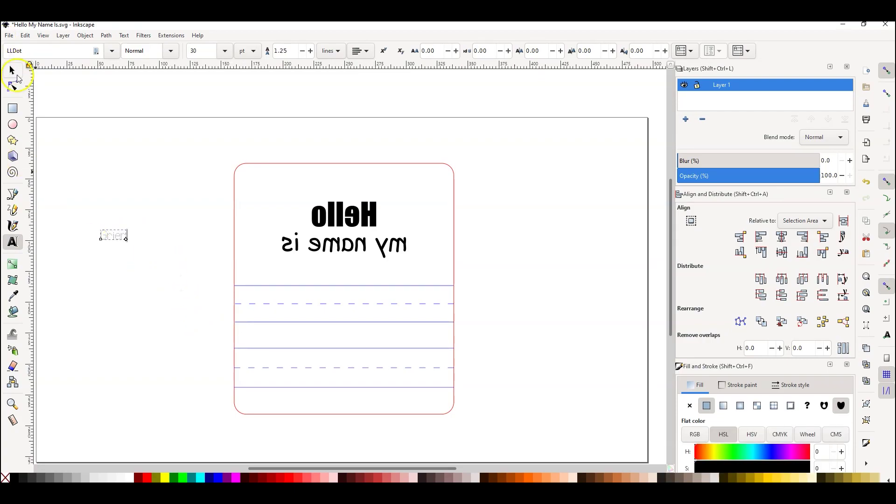
{"action": "left_click", "coordinate": [13, 72]}
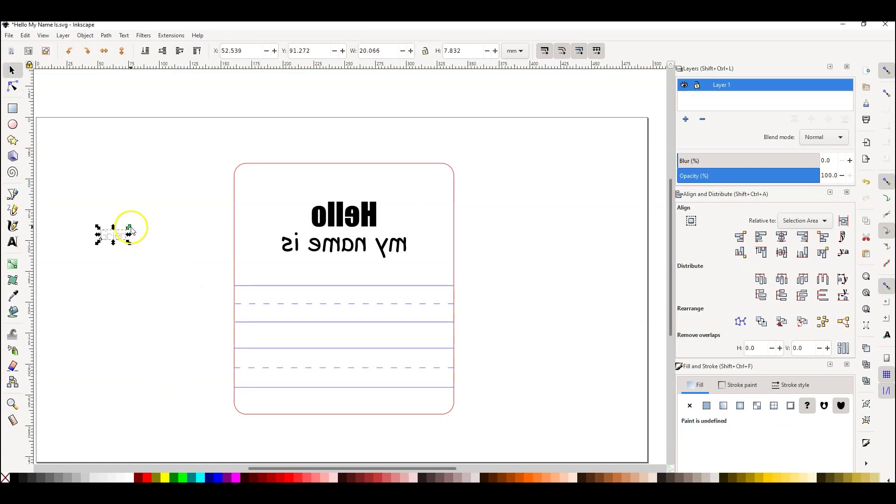
Enlarge the first name to about 75 × 29 mm and place it on the card's first writing line.
{"action": "left_click_drag", "start_coordinate": [129, 229], "coordinate": [180, 196]}
{"action": "left_click_drag", "start_coordinate": [143, 228], "coordinate": [325, 313]}
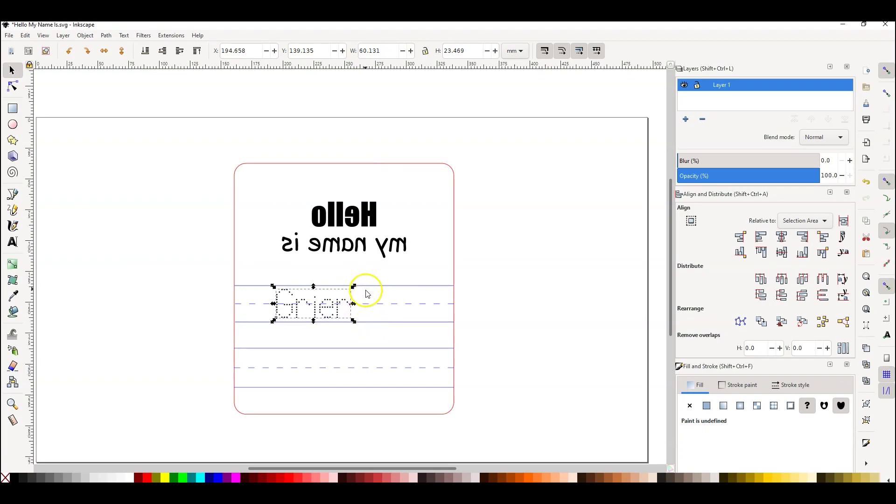
{"action": "mouse_move", "coordinate": [356, 291]}
{"action": "left_mouse_down"}
{"action": "mouse_move", "coordinate": [398, 276]}
{"action": "mouse_move", "coordinate": [365, 301]}
{"action": "mouse_move", "coordinate": [392, 280]}
{"action": "mouse_move", "coordinate": [373, 280]}
{"action": "mouse_move", "coordinate": [364, 304]}
{"action": "left_mouse_up"}
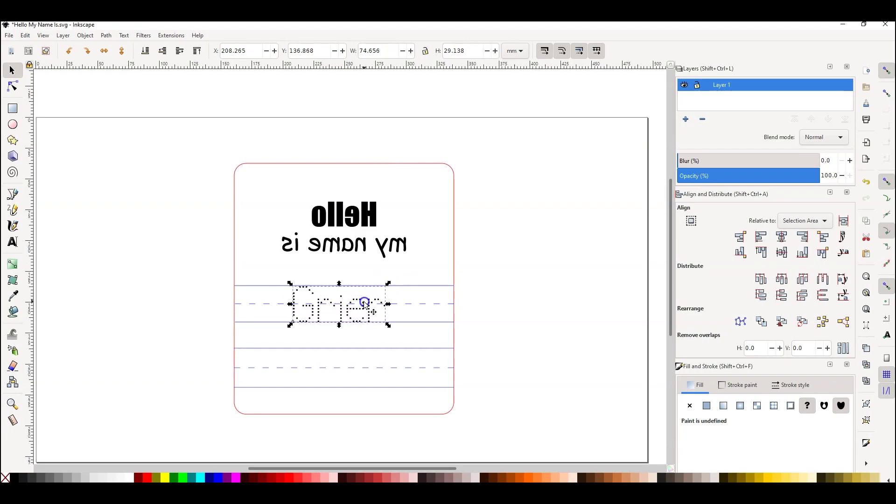
{"action": "left_click", "coordinate": [480, 270]}
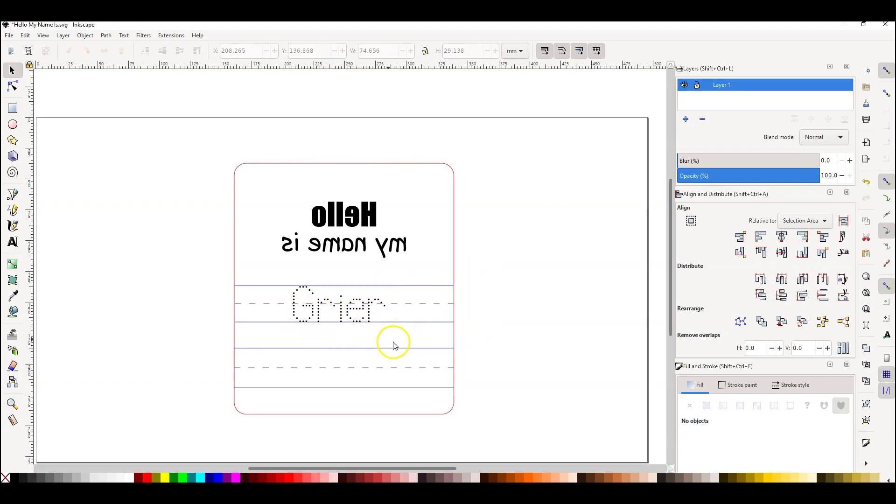
Move the first name off the card, then convert it to paths and ungroup it into separate letters.
{"action": "left_click", "coordinate": [365, 316]}
{"action": "left_click_drag", "start_coordinate": [369, 317], "coordinate": [186, 285]}
{"action": "left_click", "coordinate": [86, 36]}
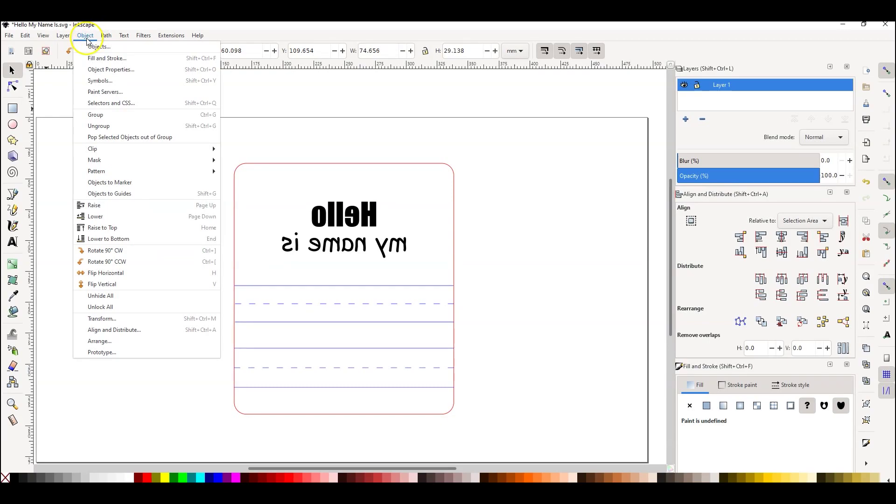
{"action": "mouse_move", "coordinate": [99, 39]}
{"action": "left_click", "coordinate": [105, 37]}
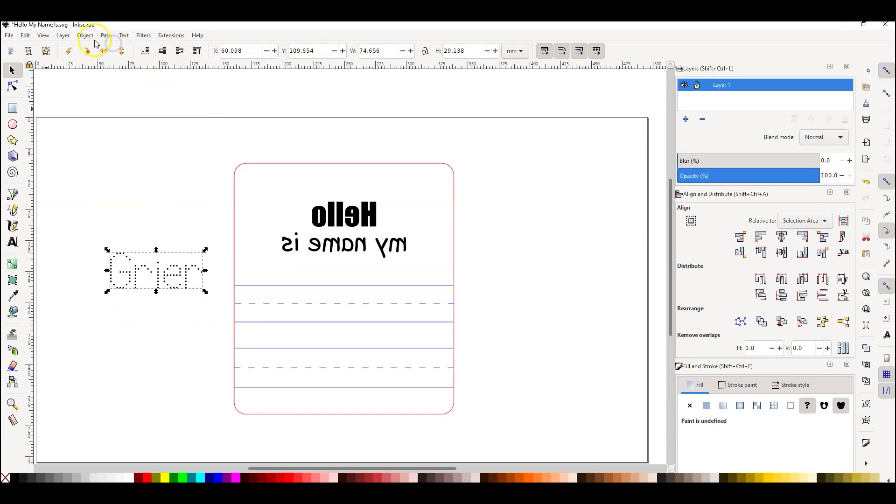
{"action": "left_click", "coordinate": [105, 37]}
{"action": "mouse_move", "coordinate": [87, 37]}
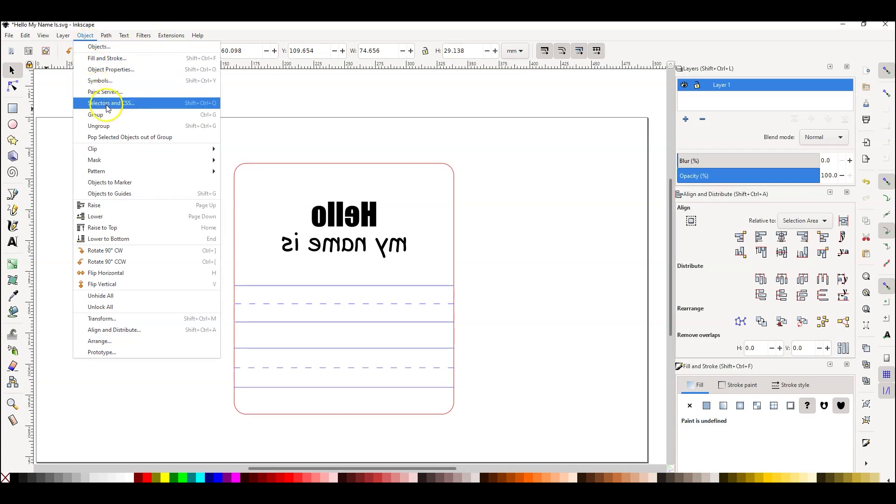
{"action": "left_click", "coordinate": [124, 130]}
{"action": "left_click", "coordinate": [164, 194]}
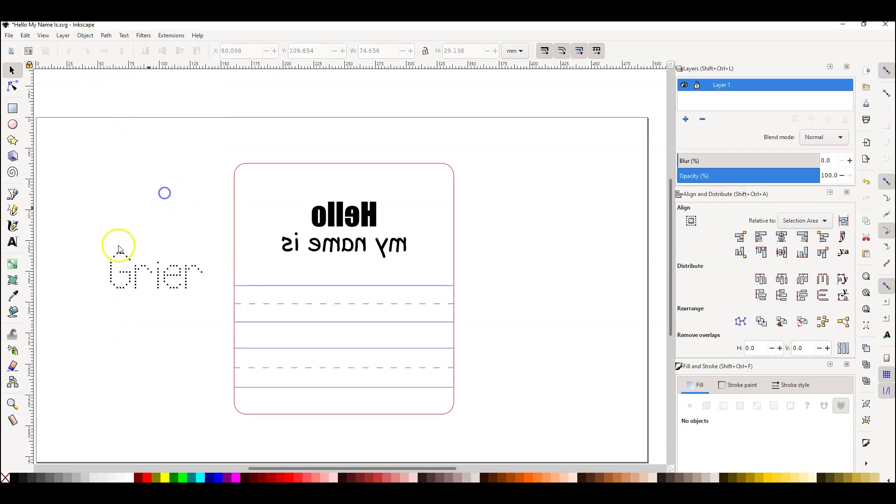
Try placing the first two letters of the name individually on the card's first writing line.
{"action": "left_click", "coordinate": [114, 278]}
{"action": "left_click_drag", "start_coordinate": [120, 291], "coordinate": [111, 291]}
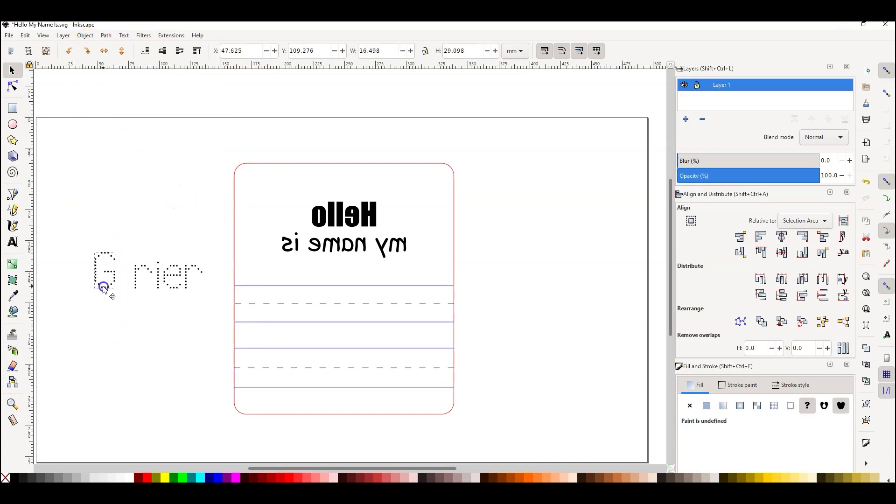
{"action": "left_click", "coordinate": [143, 278]}
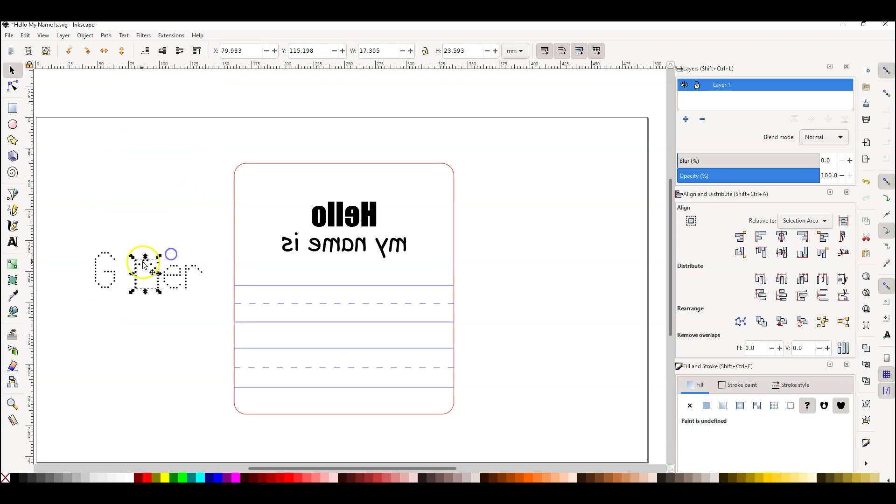
{"action": "left_click_drag", "start_coordinate": [113, 275], "coordinate": [303, 326]}
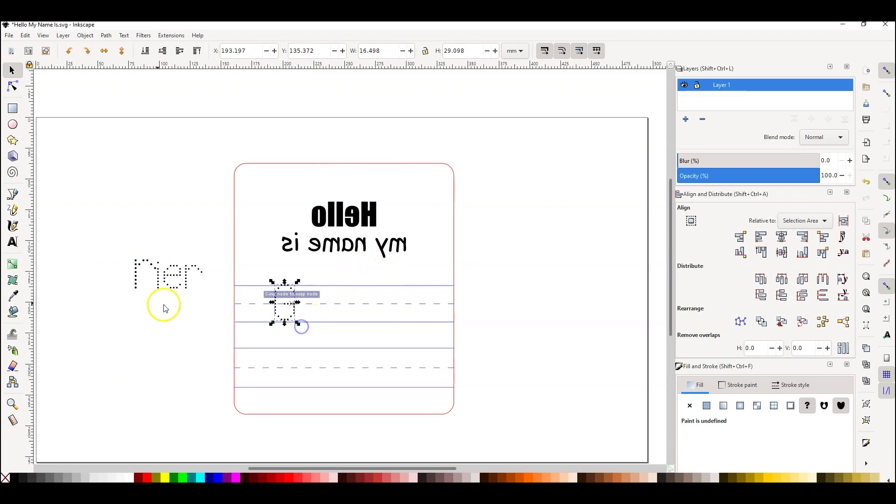
{"action": "left_click_drag", "start_coordinate": [136, 271], "coordinate": [319, 310]}
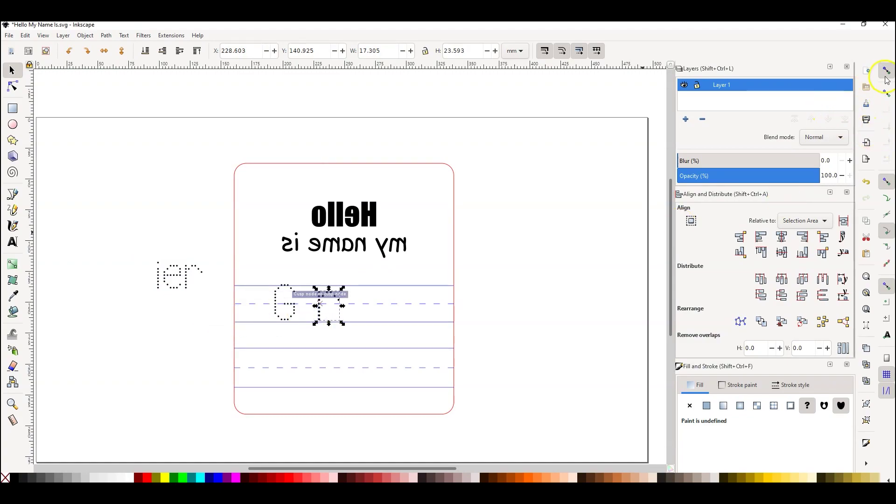
{"action": "mouse_move", "coordinate": [320, 300]}
{"action": "left_mouse_down"}
{"action": "mouse_move", "coordinate": [306, 291]}
{"action": "mouse_move", "coordinate": [356, 290]}
{"action": "mouse_move", "coordinate": [306, 293]}
{"action": "left_mouse_up"}
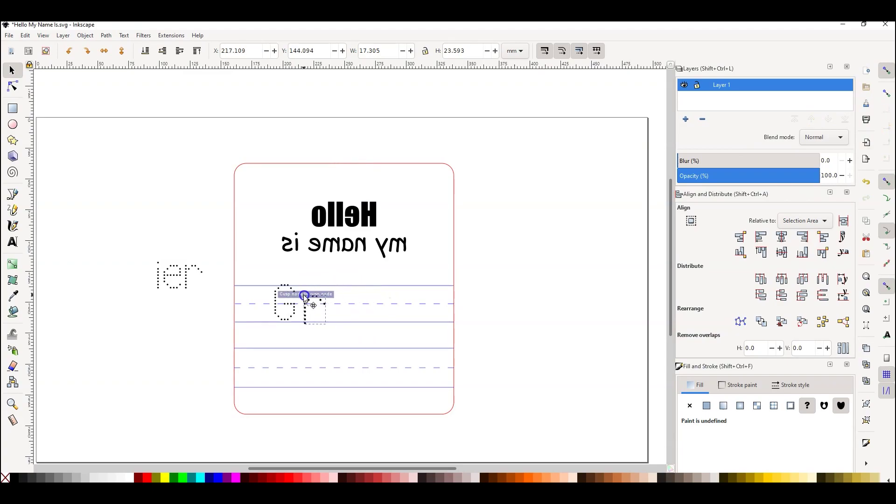
Turn off snapping and try shrinking the name's second letter to about 12 × 16 mm on the first writing line.
{"action": "left_click", "coordinate": [887, 72]}
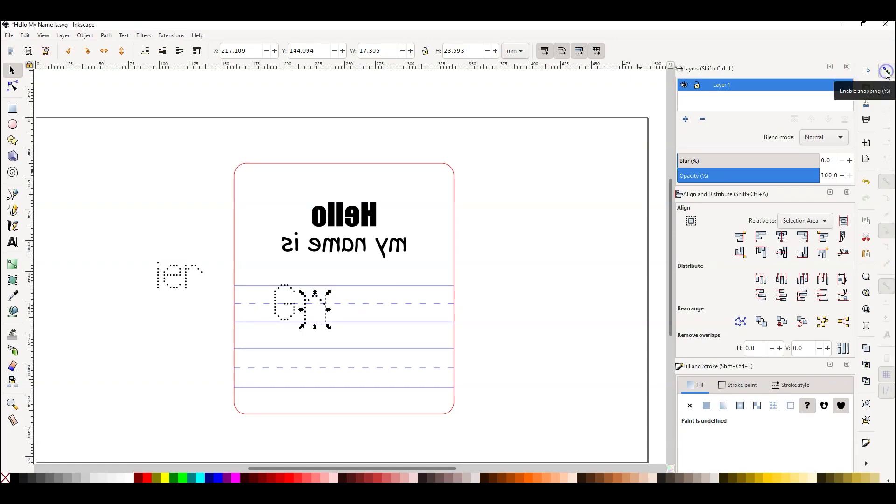
{"action": "left_click_drag", "start_coordinate": [312, 300], "coordinate": [311, 298]}
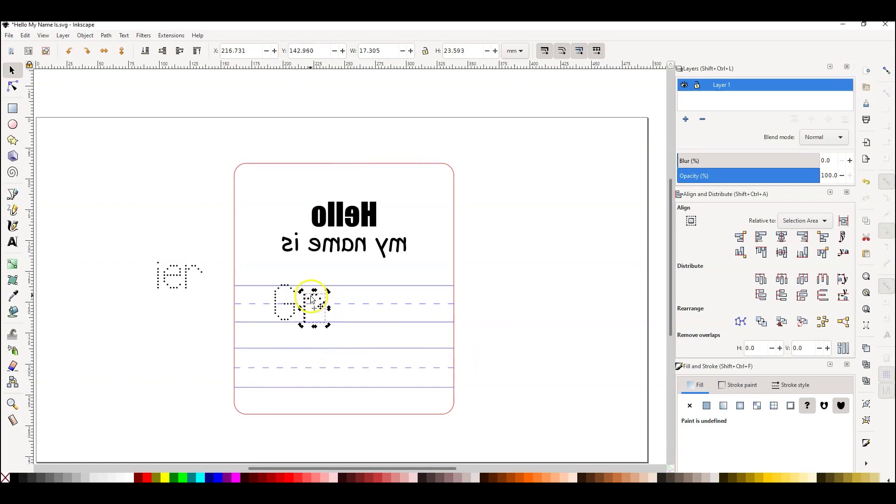
{"action": "left_click_drag", "start_coordinate": [325, 293], "coordinate": [321, 296]}
{"action": "left_click_drag", "start_coordinate": [214, 251], "coordinate": [179, 202]}
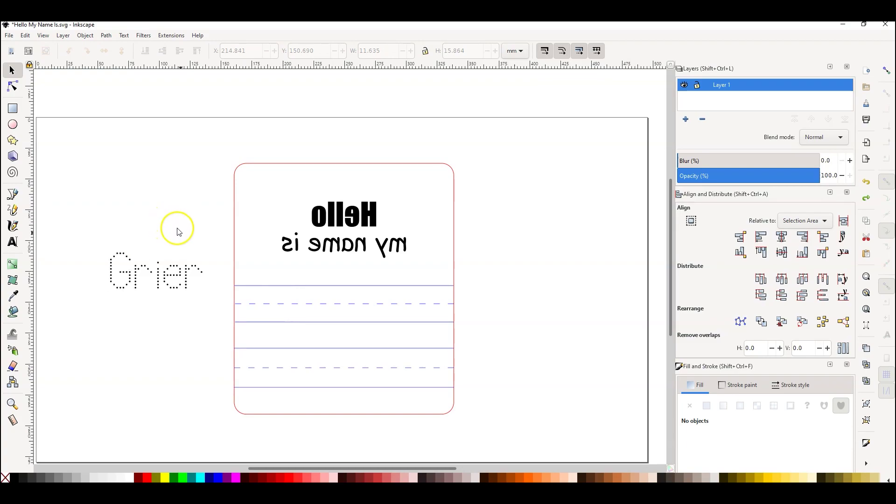
Group all letters of the first name and place the name back on the card's first writing line.
{"action": "left_click_drag", "start_coordinate": [216, 212], "coordinate": [64, 346]}
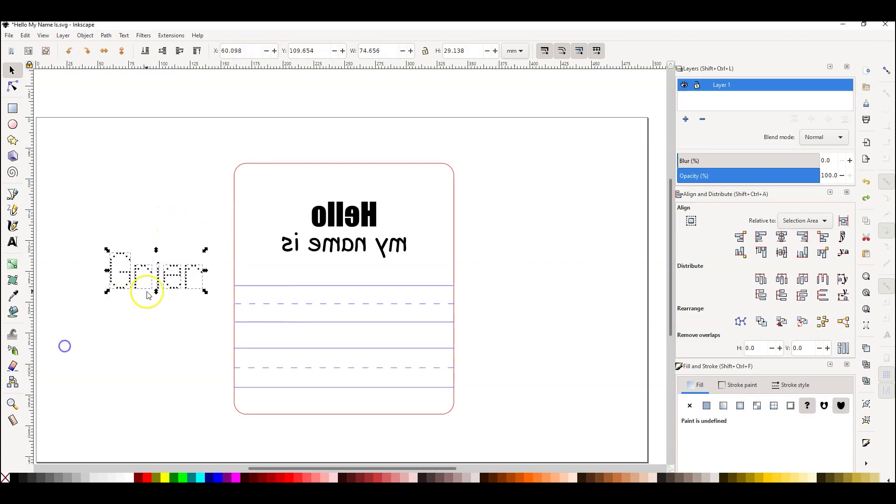
{"action": "left_click", "coordinate": [165, 334]}
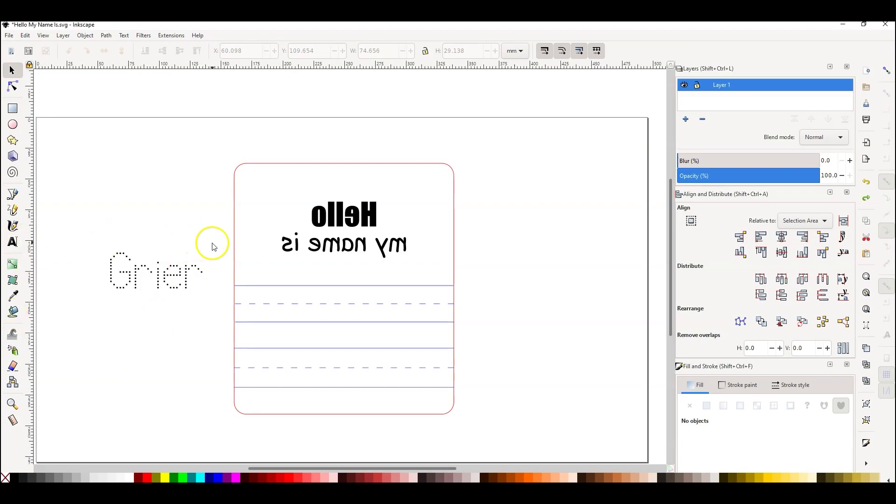
{"action": "left_click_drag", "start_coordinate": [212, 240], "coordinate": [56, 340]}
{"action": "left_click", "coordinate": [106, 36]}
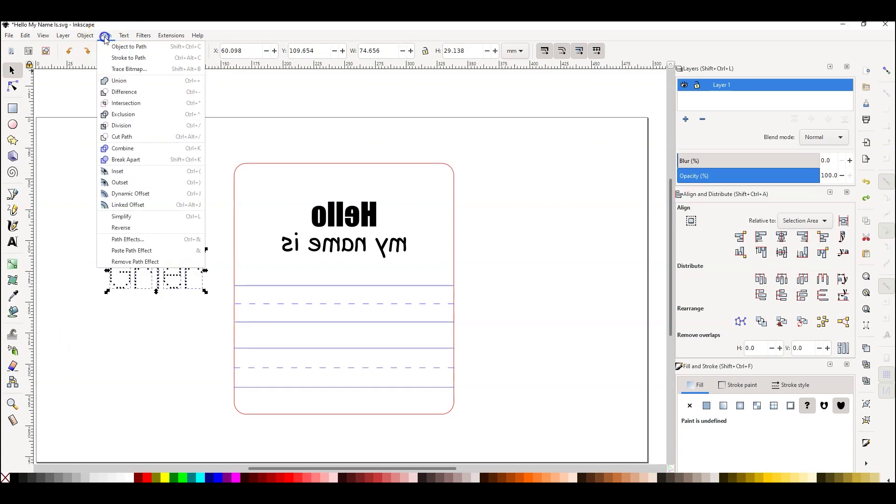
{"action": "mouse_move", "coordinate": [85, 36]}
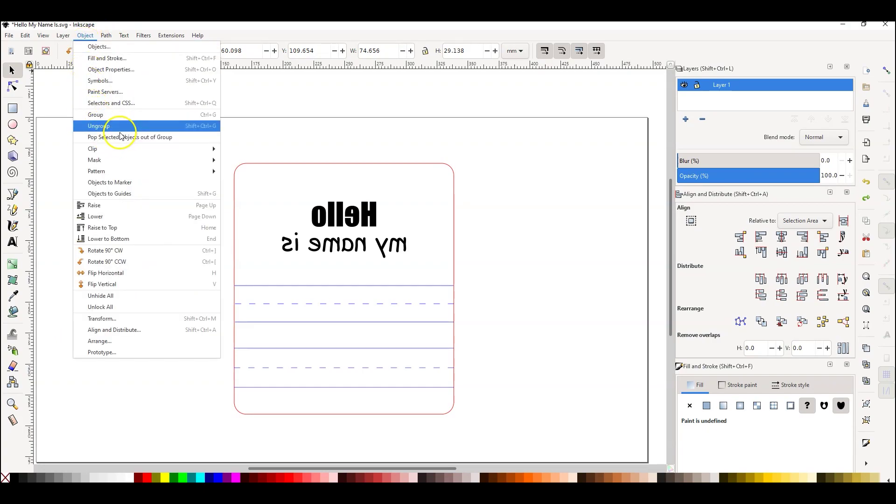
{"action": "left_click", "coordinate": [120, 114]}
{"action": "left_click_drag", "start_coordinate": [160, 275], "coordinate": [350, 311]}
{"action": "left_click", "coordinate": [111, 252]}
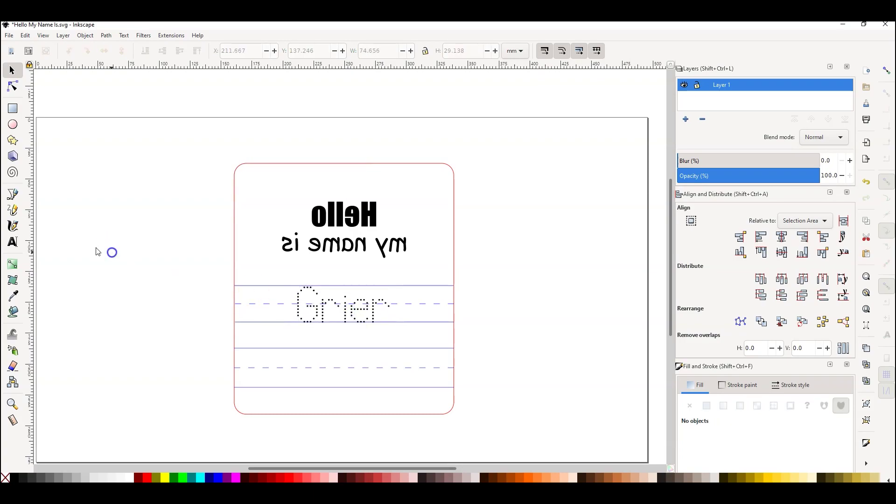
Add the last name as 30 pt LLDot text in the empty area beside the card.
{"action": "key", "text": "t"}
{"action": "left_click", "coordinate": [165, 311]}
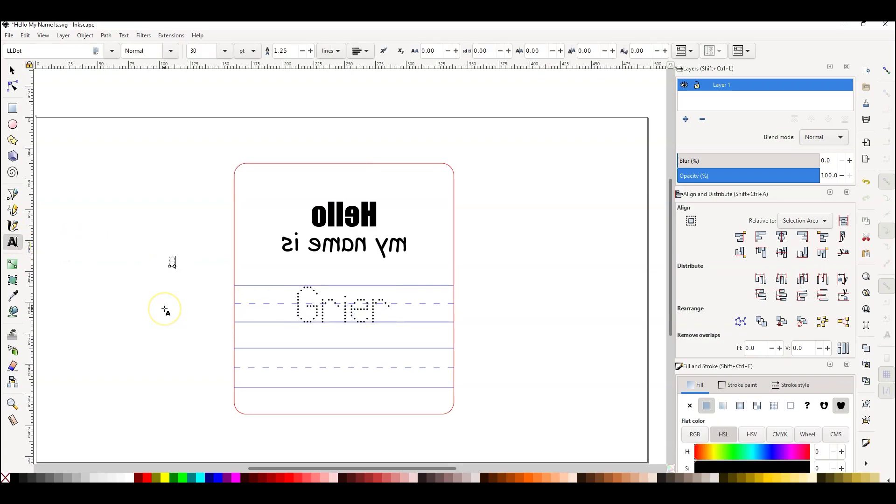
{"action": "left_click", "coordinate": [12, 70]}
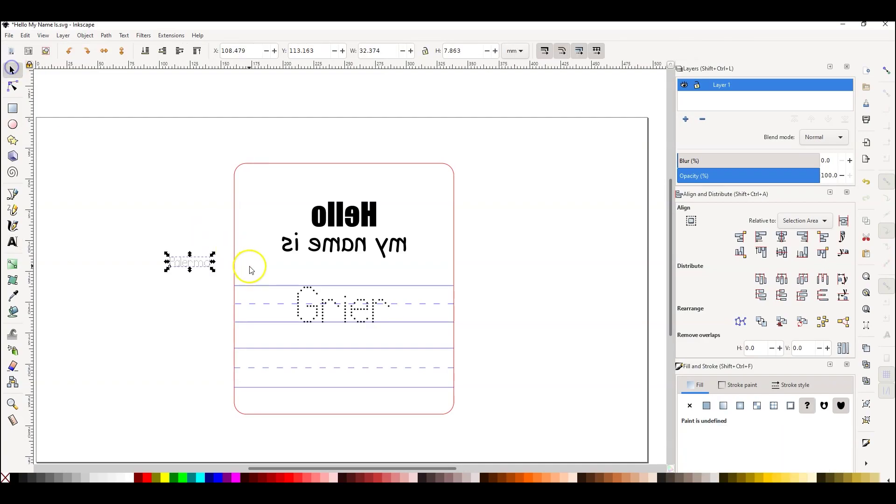
{"action": "left_click", "coordinate": [231, 248]}
{"action": "left_click", "coordinate": [202, 267]}
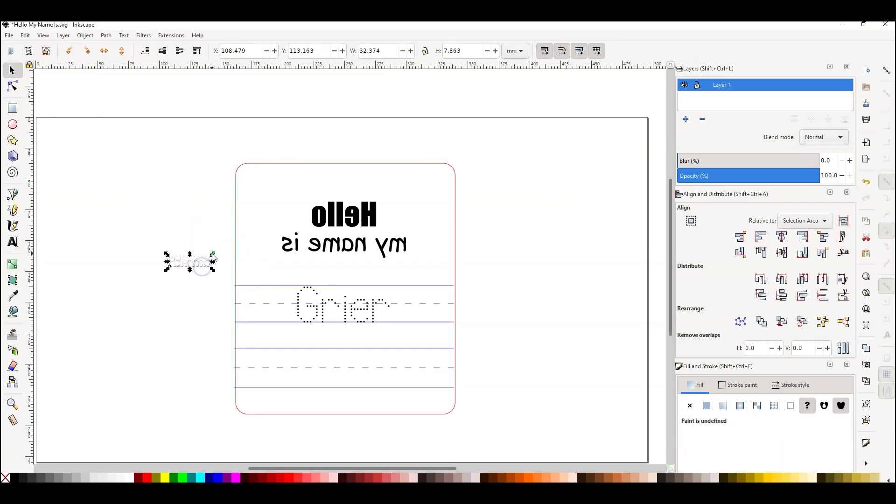
Move the last name onto the card's second writing line and enlarge it proportionally to about 123 × 30 mm.
{"action": "left_click_drag", "start_coordinate": [276, 241], "coordinate": [280, 238]}
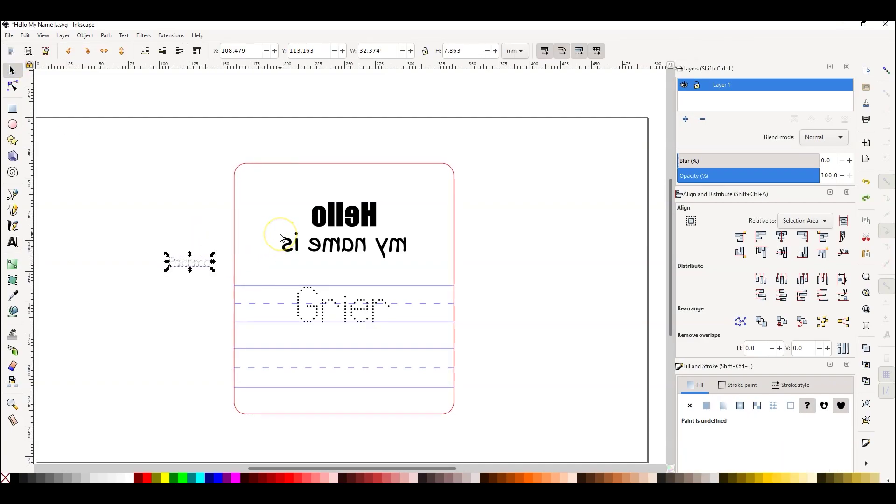
{"action": "left_click_drag", "start_coordinate": [211, 255], "coordinate": [321, 357]}
{"action": "left_click_drag", "start_coordinate": [345, 346], "coordinate": [392, 340]}
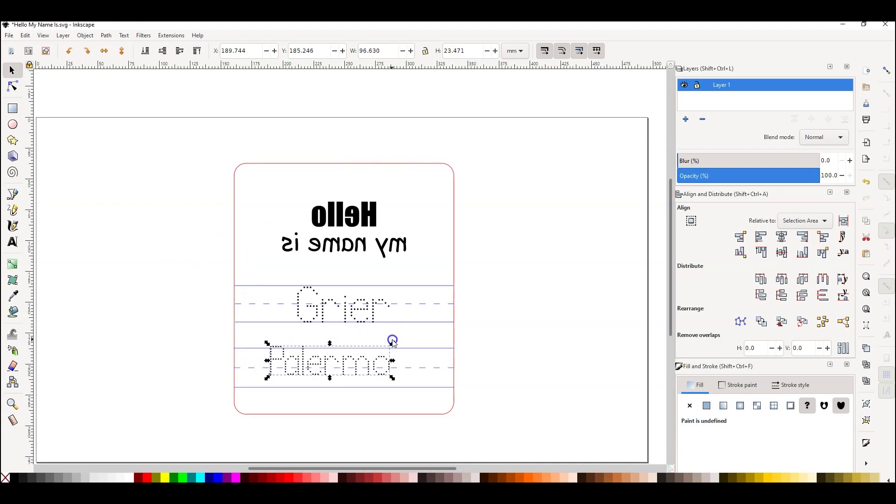
{"action": "left_click_drag", "start_coordinate": [358, 366], "coordinate": [404, 371]}
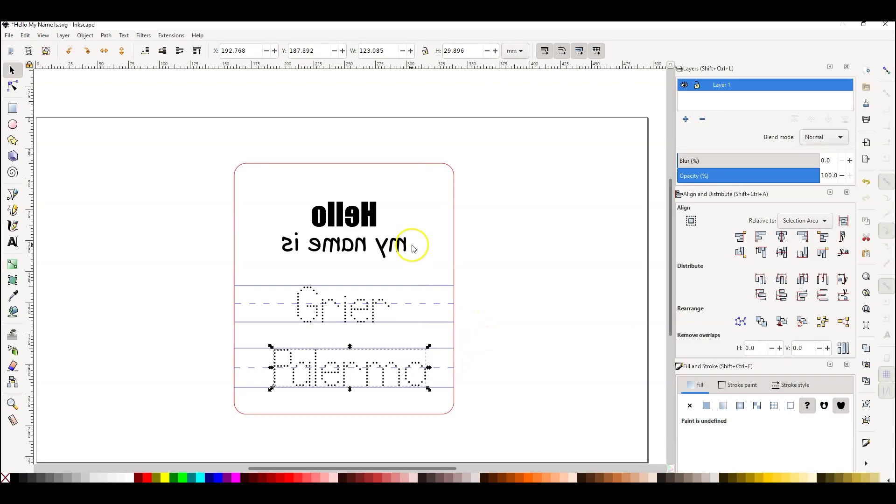
Convert the last name's text object to paths and deselect it.
{"action": "left_click", "coordinate": [86, 36]}
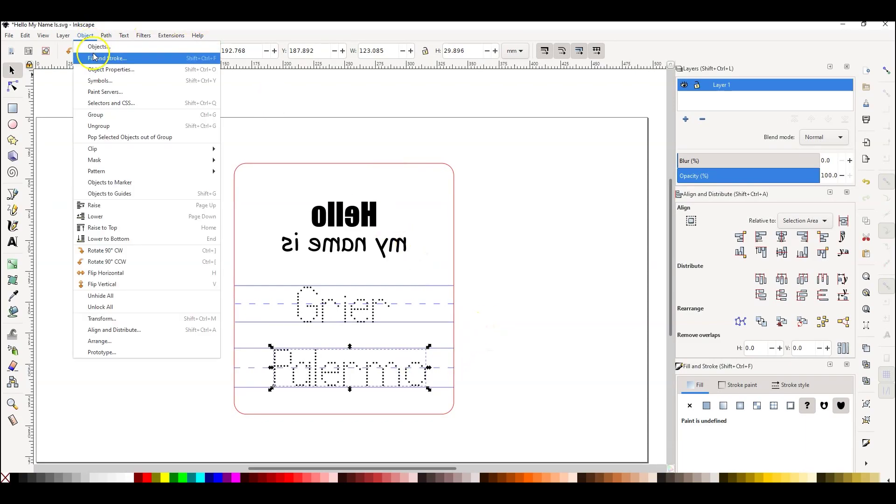
{"action": "left_click", "coordinate": [106, 36]}
{"action": "left_click", "coordinate": [117, 47]}
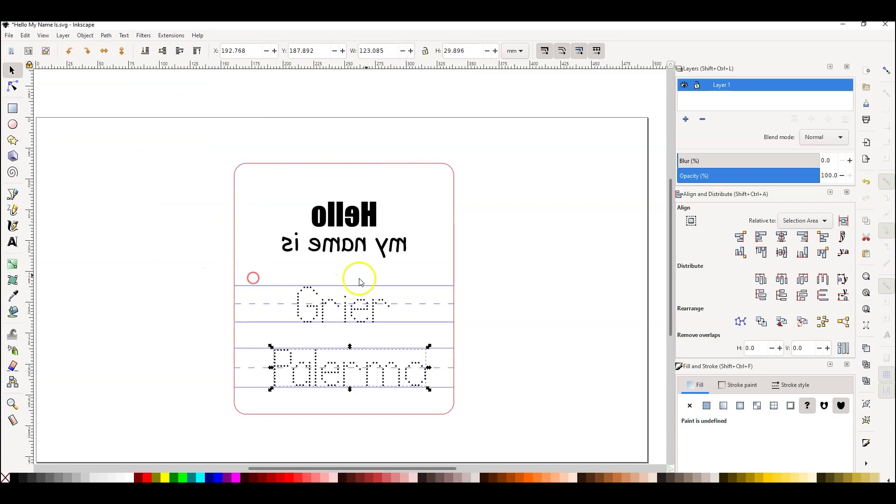
{"action": "left_click", "coordinate": [509, 238]}
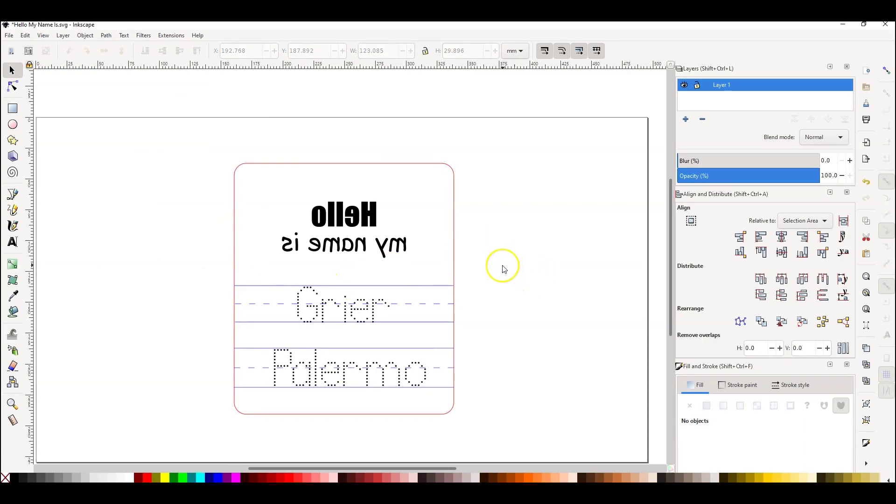
Center the last name horizontally on the second set of writing lines and the first name on the first set.
{"action": "left_click", "coordinate": [425, 373]}
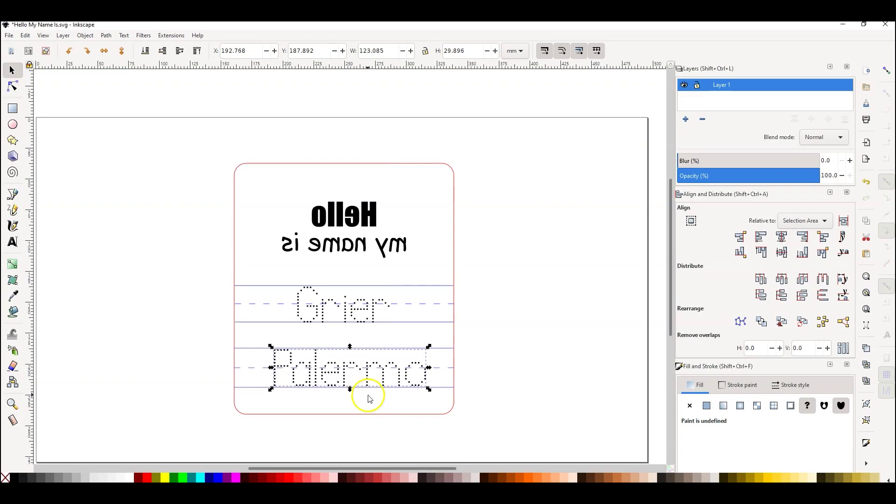
{"action": "left_click", "coordinate": [443, 390], "text": "shift"}
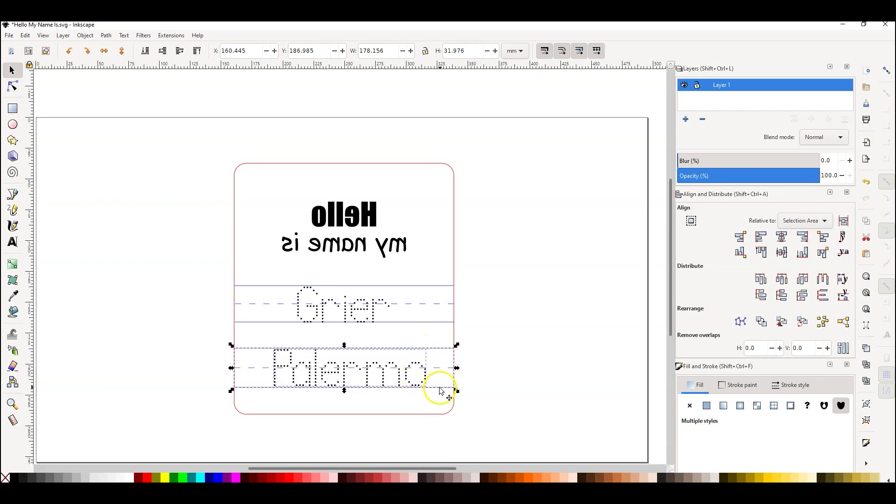
{"action": "left_click", "coordinate": [782, 238]}
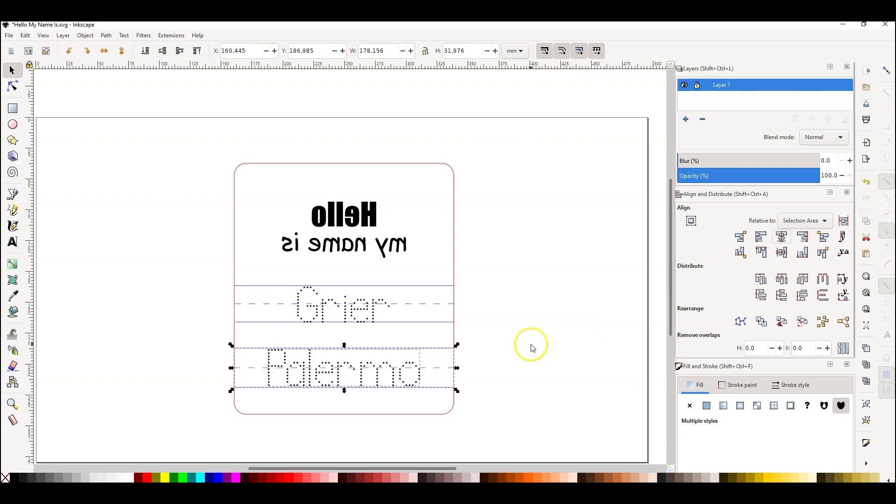
{"action": "left_click", "coordinate": [345, 319]}
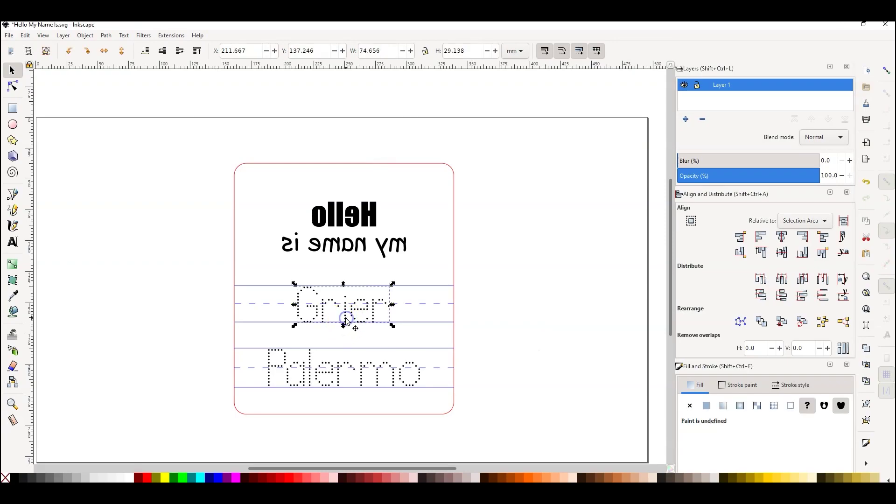
{"action": "left_click", "coordinate": [437, 323], "text": "shift"}
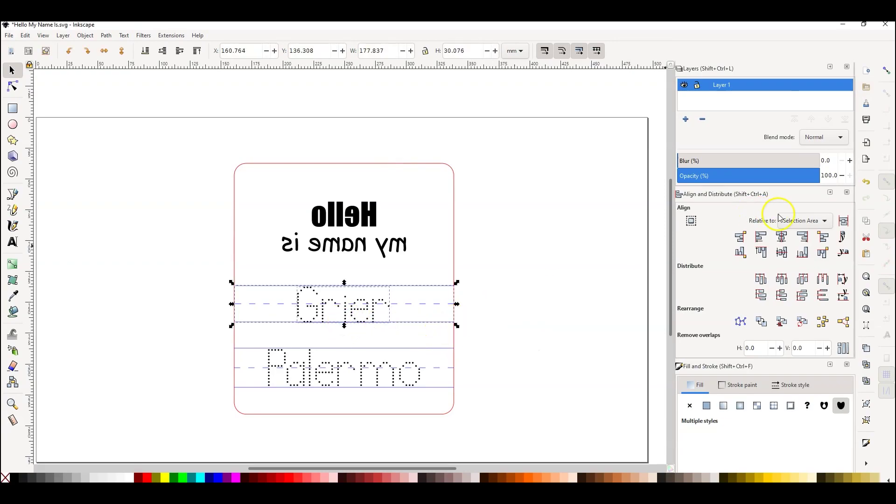
{"action": "left_click", "coordinate": [376, 322], "text": "shift"}
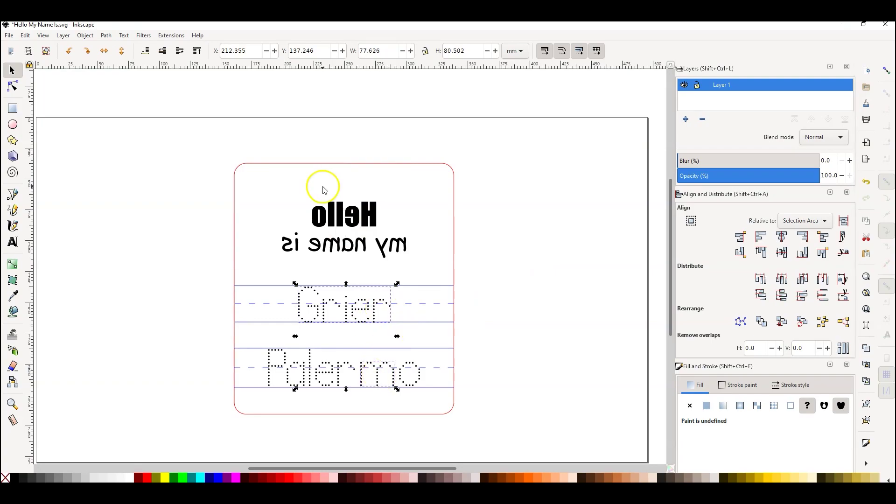
{"action": "left_click", "coordinate": [510, 296]}
Flip the first name and the last name horizontally, one at a time, to match the card's mirrored heading.
{"action": "left_click", "coordinate": [366, 317]}
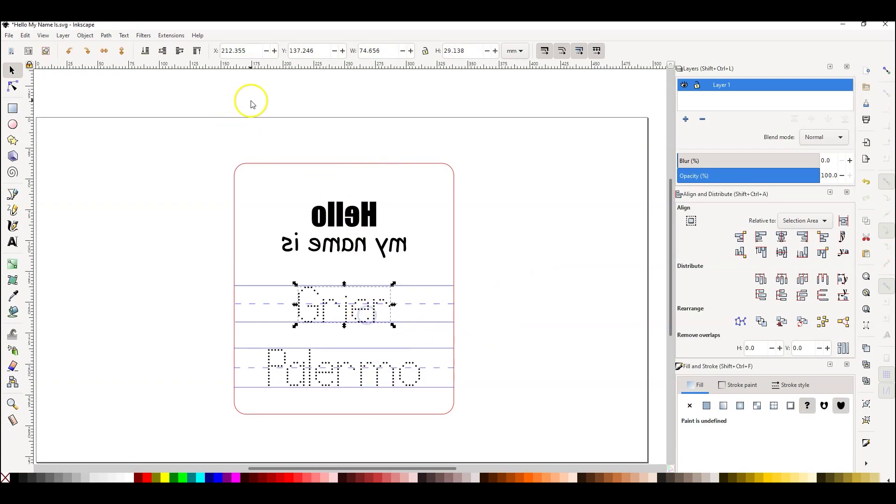
{"action": "left_click", "coordinate": [103, 51]}
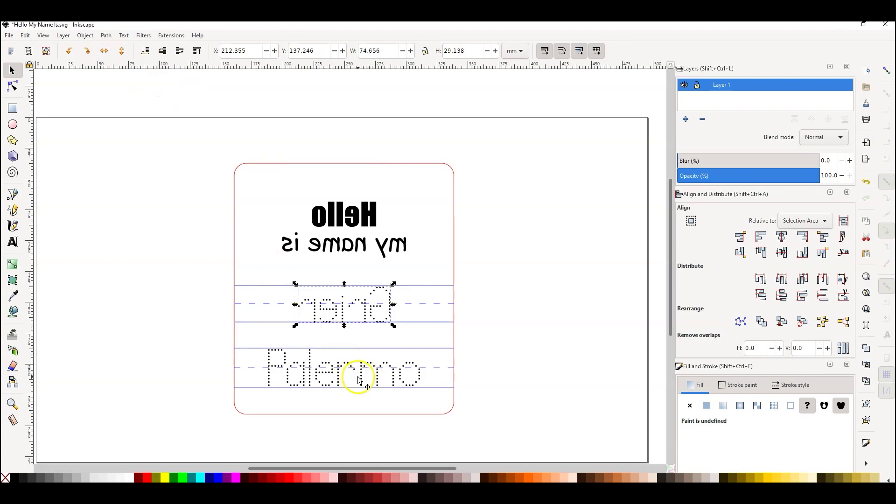
{"action": "left_click", "coordinate": [359, 377]}
{"action": "left_click", "coordinate": [103, 51]}
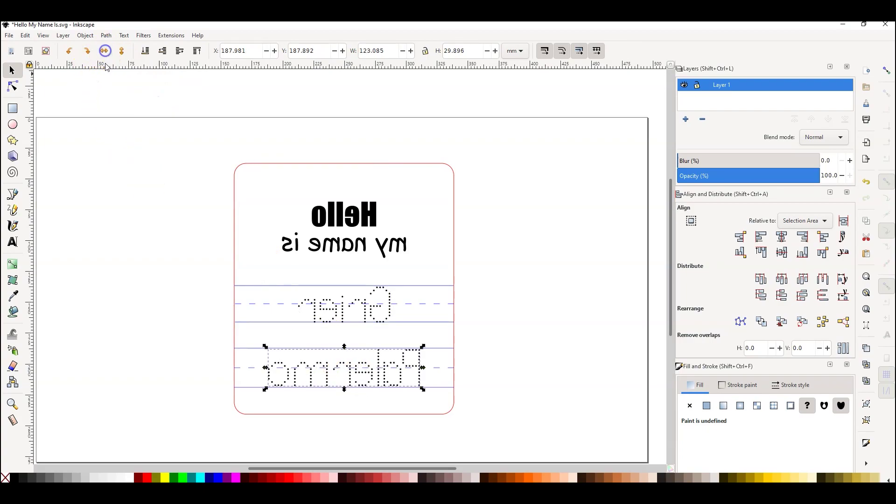
{"action": "left_click", "coordinate": [161, 276]}
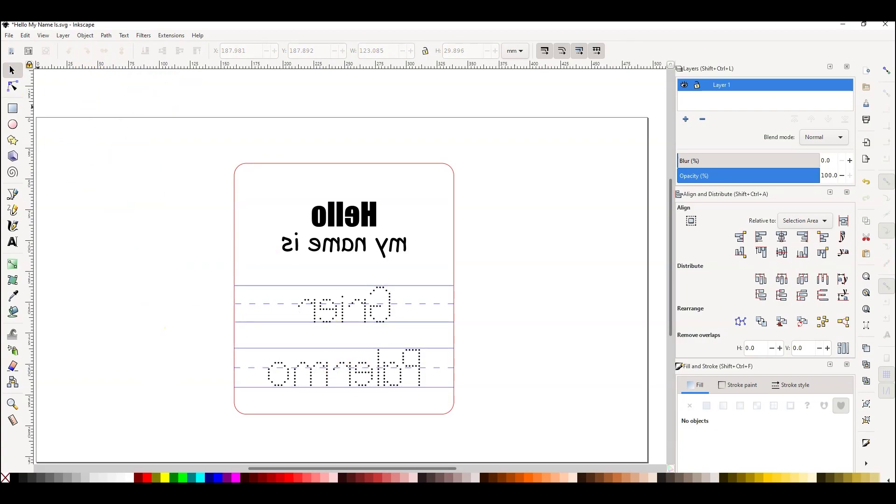
Save a copy of the drawing to the Desktop as an Inkscape SVG named "Hello My Name Is" followed by the full name.
{"action": "left_click", "coordinate": [9, 36]}
{"action": "left_click", "coordinate": [42, 113]}
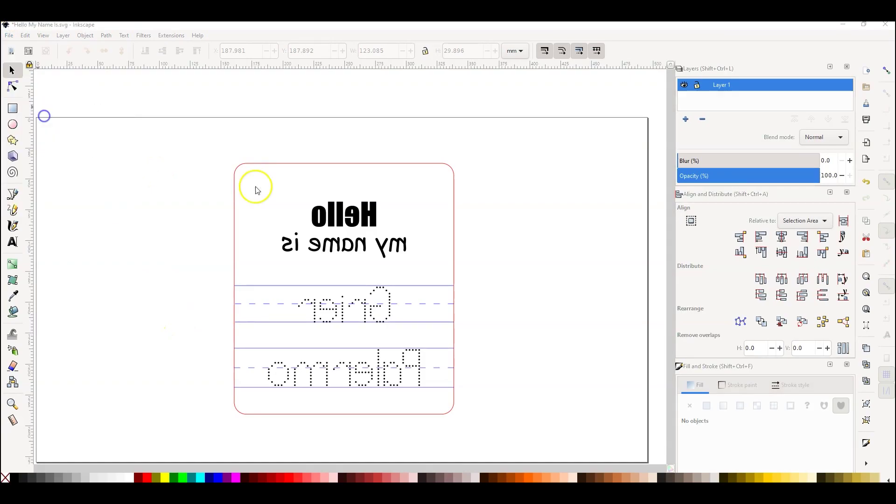
{"action": "left_click", "coordinate": [195, 203]}
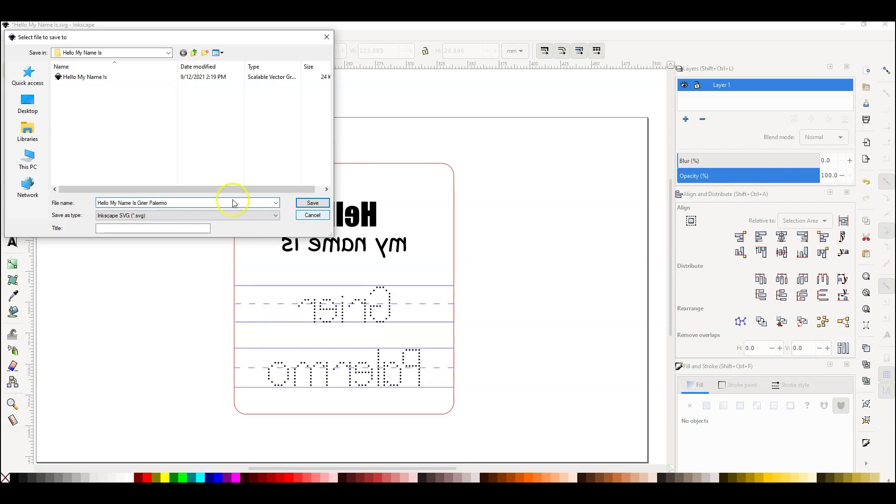
{"action": "left_click", "coordinate": [28, 103]}
{"action": "left_click", "coordinate": [313, 203]}
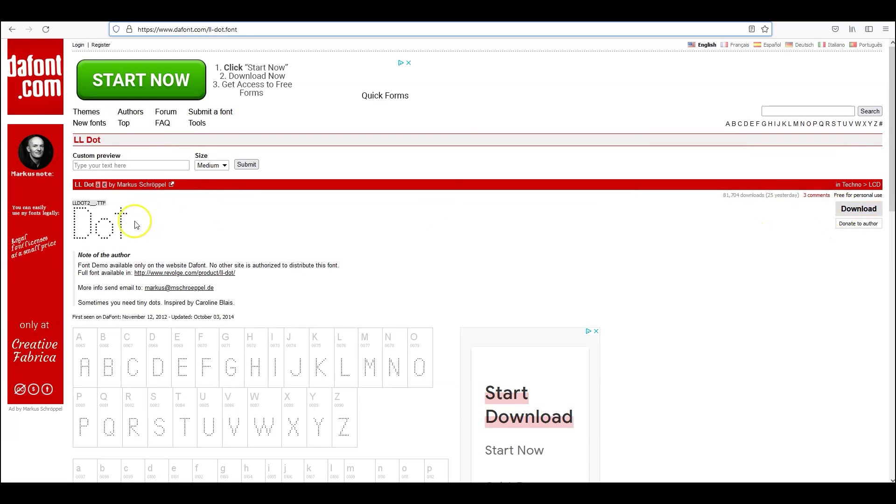
In Firefox, download the LL Dot font archive ll_dot.zip from DaFont and open it.
{"action": "left_click", "coordinate": [864, 208]}
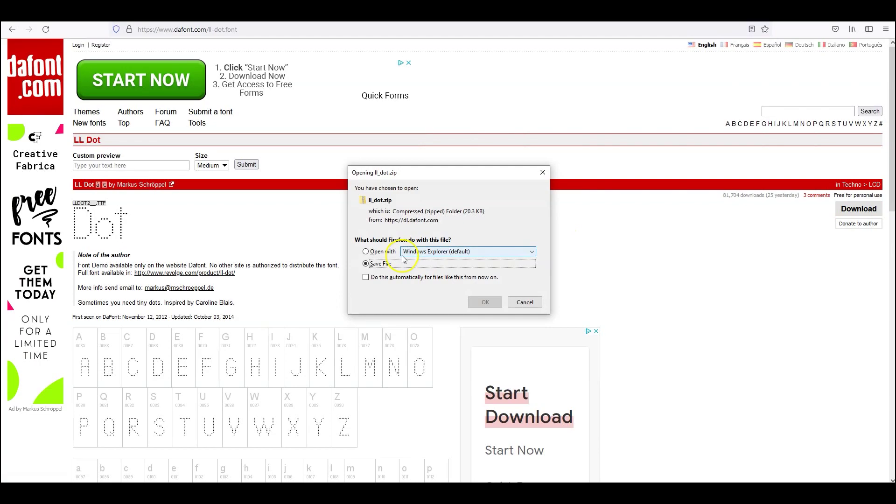
{"action": "left_click", "coordinate": [485, 303]}
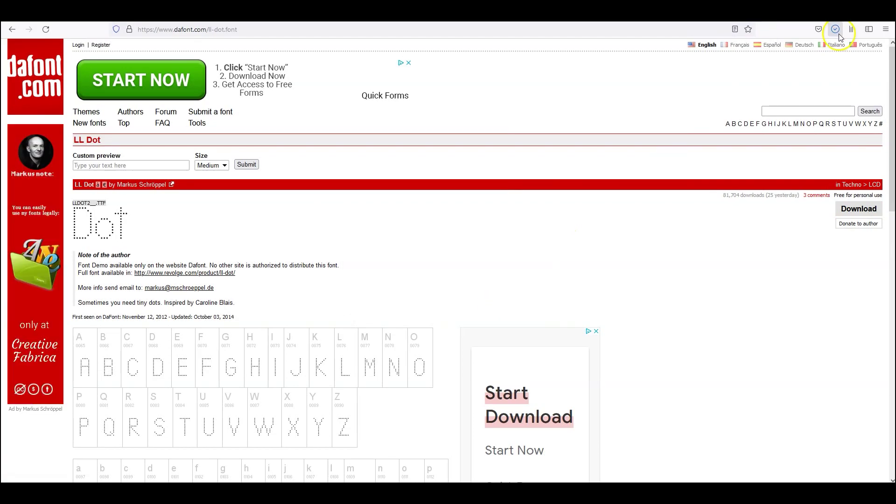
{"action": "left_click", "coordinate": [749, 48]}
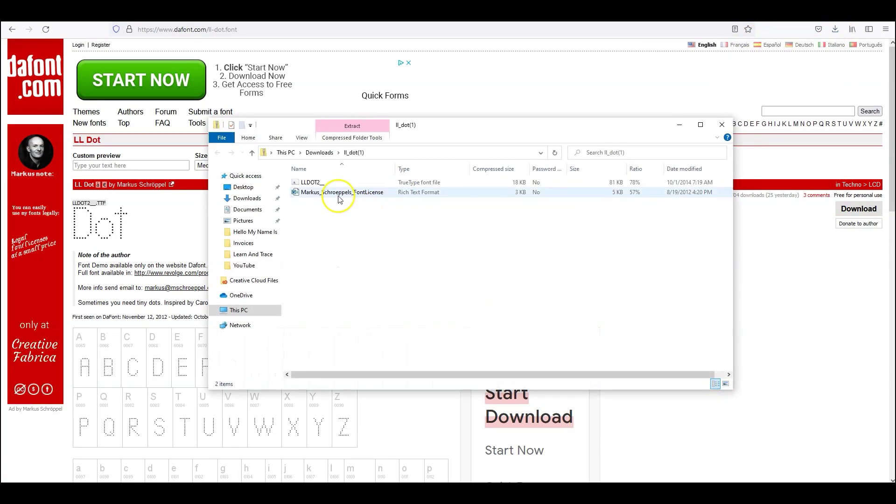
Open the LLDOT2__ TrueType file from the archive, install the LLDot font, and close the preview.
{"action": "double_click", "coordinate": [329, 183]}
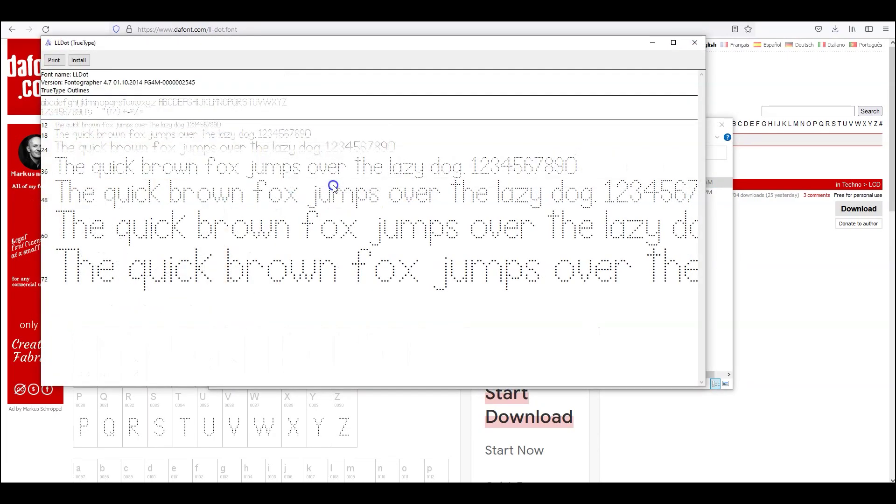
{"action": "left_click", "coordinate": [695, 42]}
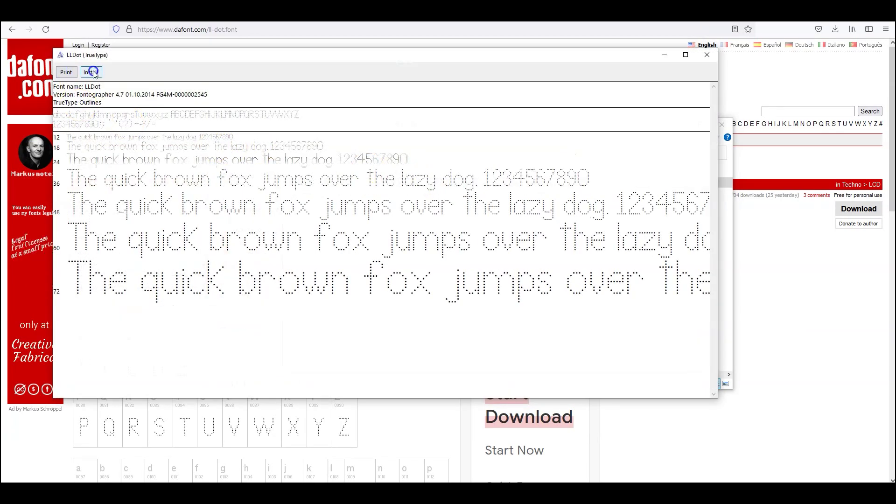
{"action": "left_click", "coordinate": [94, 73]}
{"action": "left_click", "coordinate": [92, 72]}
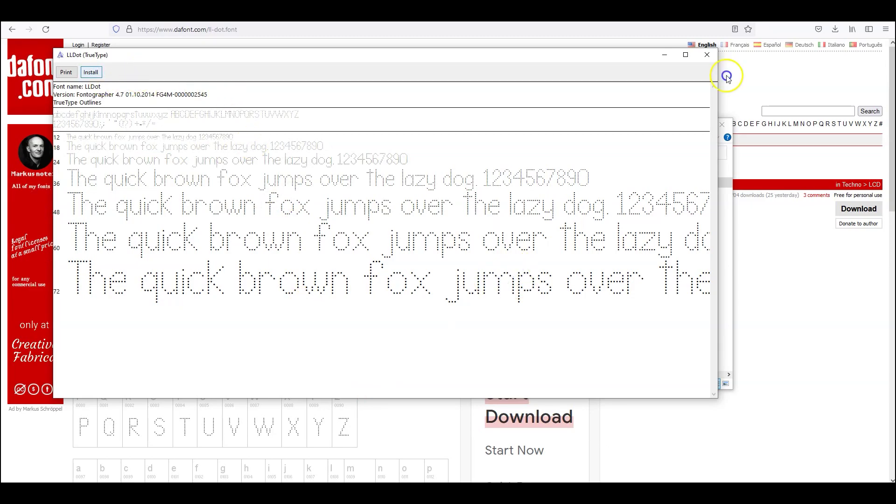
{"action": "left_click", "coordinate": [707, 55]}
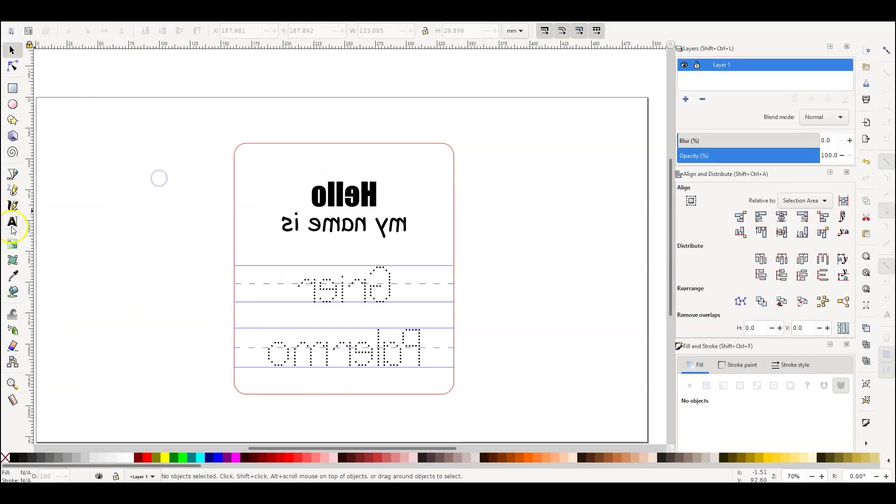
Switch to Inkscape, start a text object beside the card, and check the available fonts for LLDot.
{"action": "left_click", "coordinate": [12, 221]}
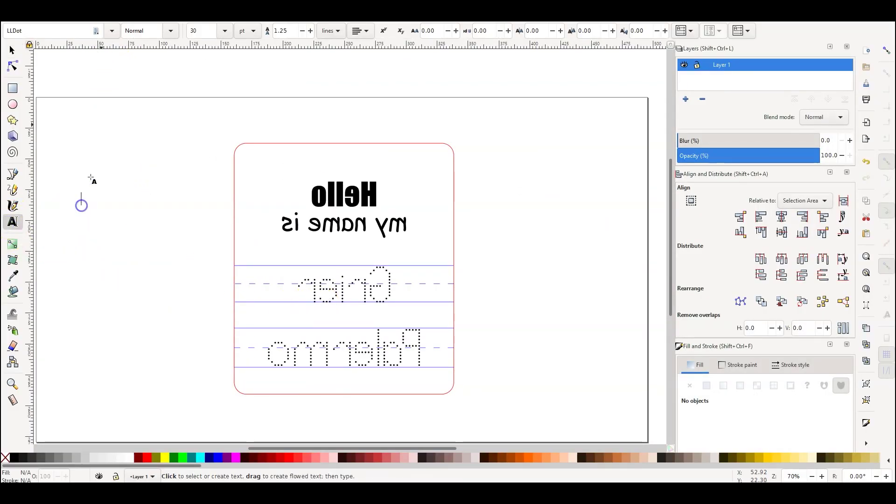
{"action": "left_click", "coordinate": [112, 31]}
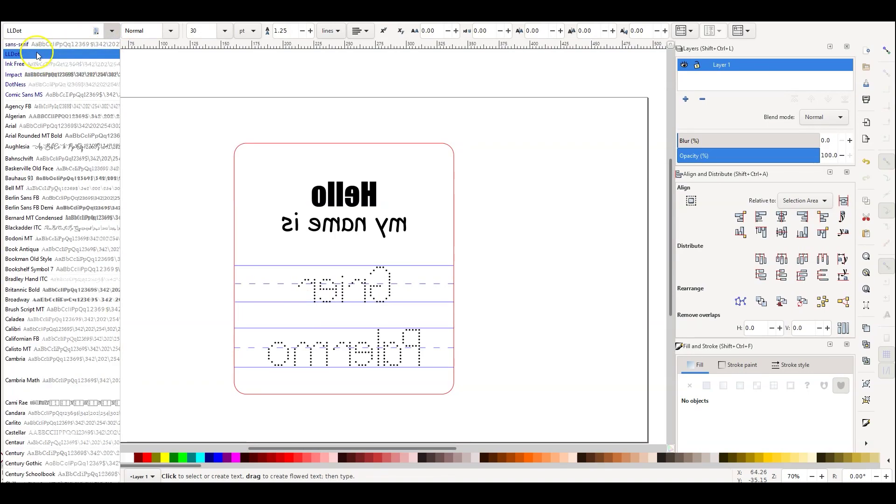
{"action": "left_click", "coordinate": [201, 148]}
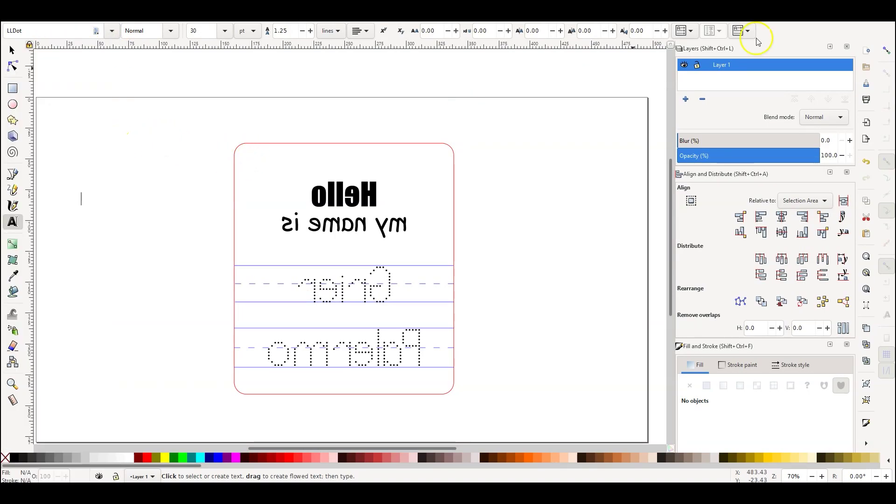
Switch to Firefox and look through the Cerulean Tides home page for its acrylic supplies.
{"action": "left_click", "coordinate": [279, 473]}
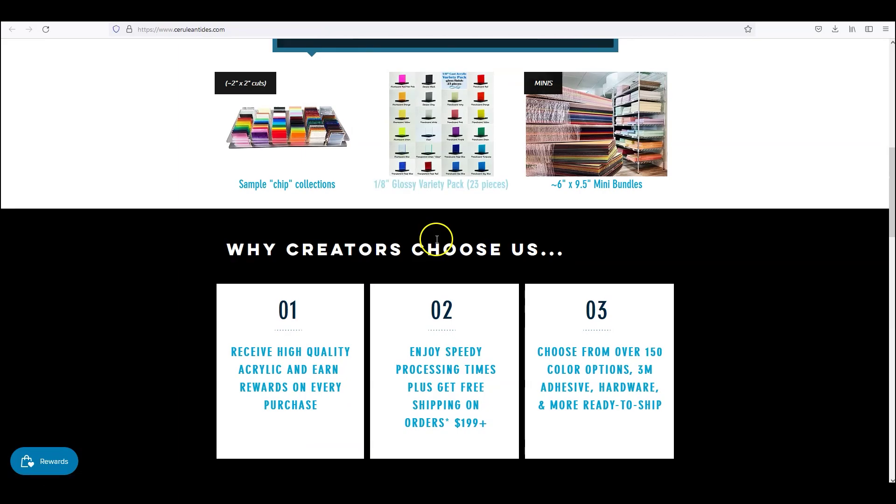
{"action": "scroll", "coordinate": [434, 236], "scroll_direction": "up", "scroll_amount": 10}
{"action": "scroll", "coordinate": [432, 235], "scroll_direction": "down", "scroll_amount": 18}
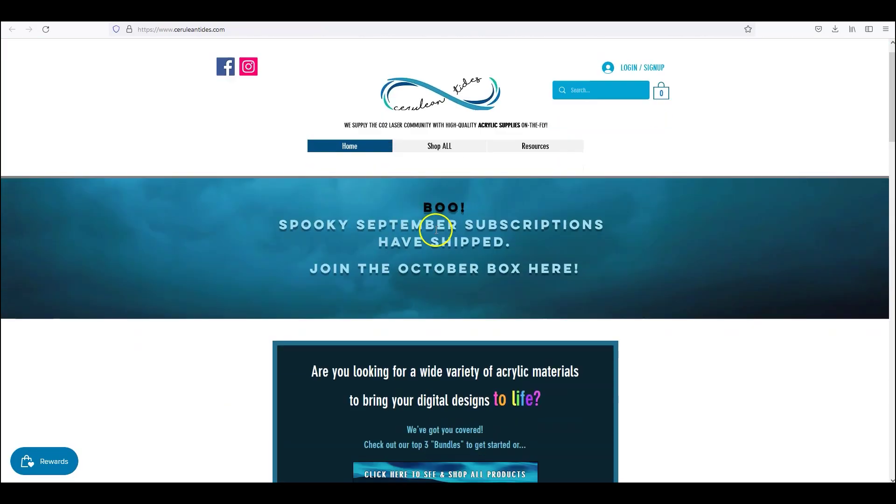
{"action": "scroll", "coordinate": [437, 230], "scroll_direction": "down", "scroll_amount": 10}
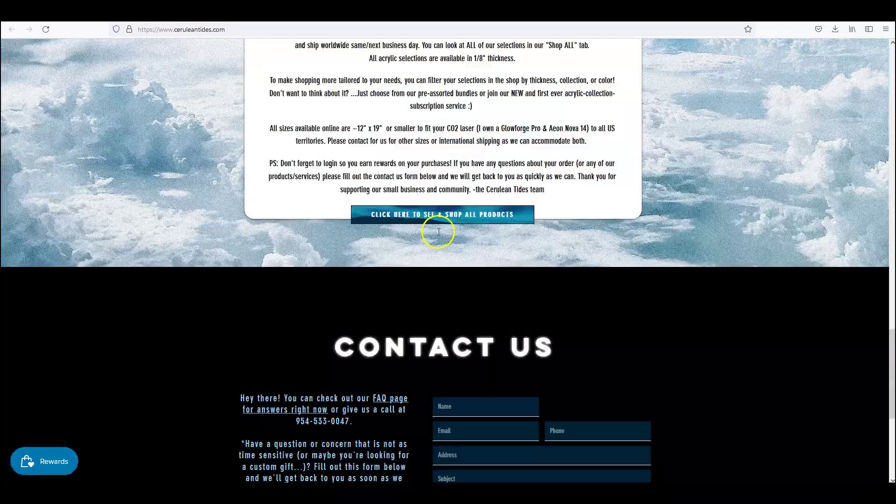
Search the Cerulean Tides shop for "1/8 clea" and open the Clear Acrylic product.
{"action": "scroll", "coordinate": [438, 230], "scroll_direction": "up", "scroll_amount": 15}
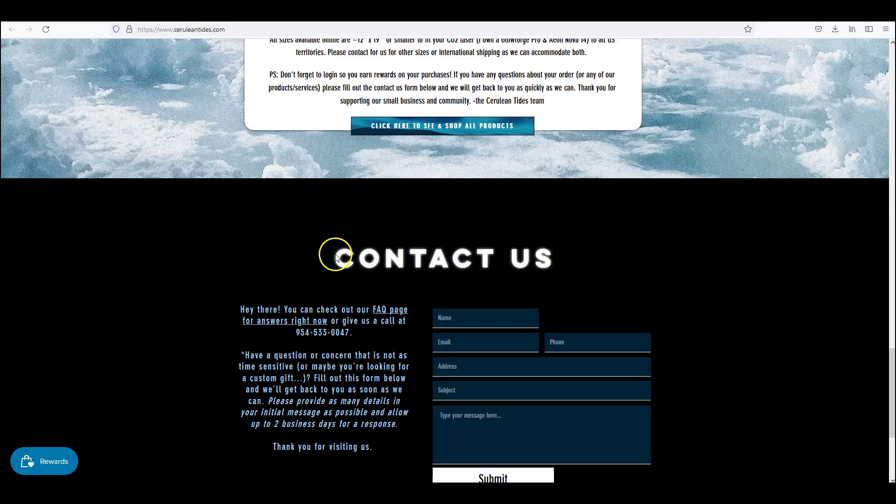
{"action": "scroll", "coordinate": [406, 234], "scroll_direction": "up", "scroll_amount": 5}
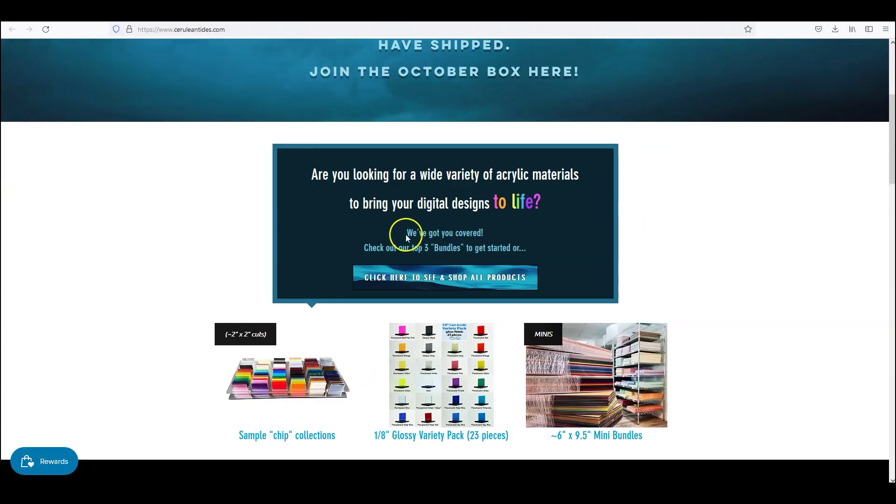
{"action": "scroll", "coordinate": [475, 206], "scroll_direction": "up", "scroll_amount": 5}
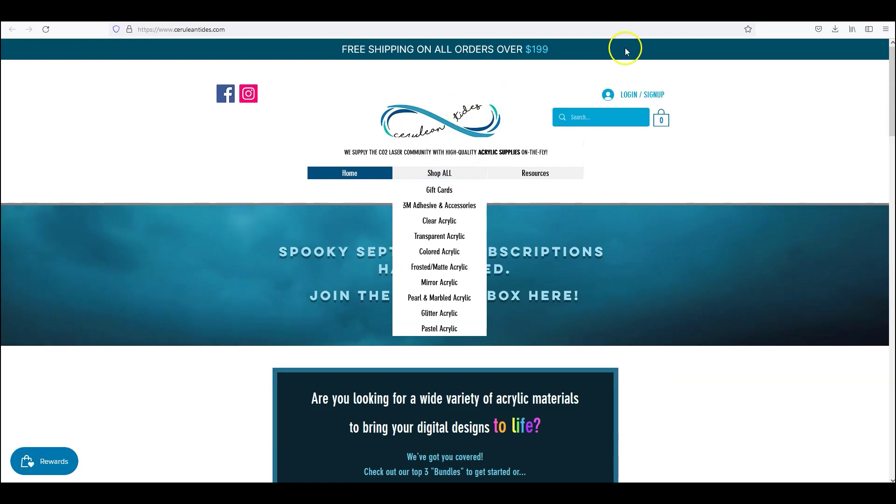
{"action": "left_click", "coordinate": [578, 113]}
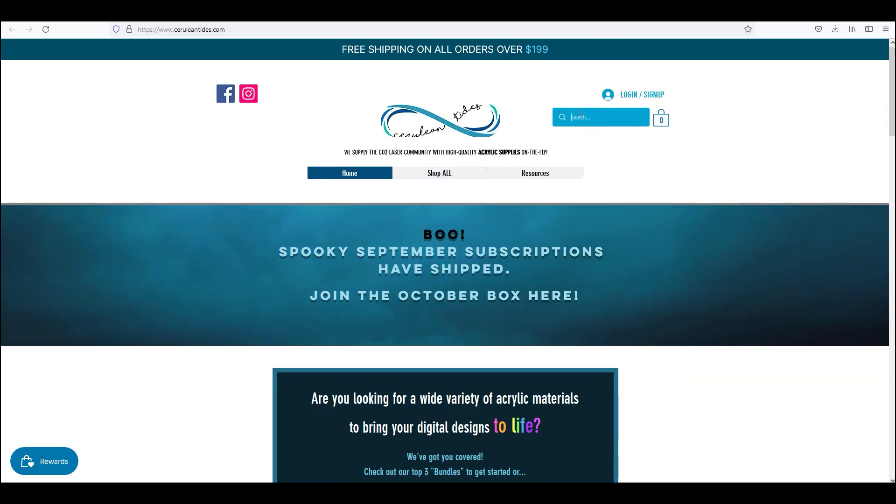
{"action": "type", "text": "1/"}
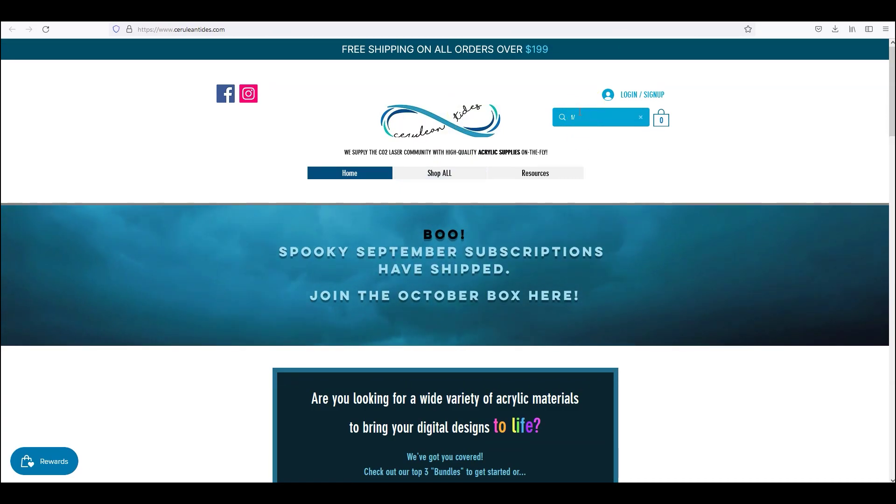
{"action": "type", "text": "8 clea"}
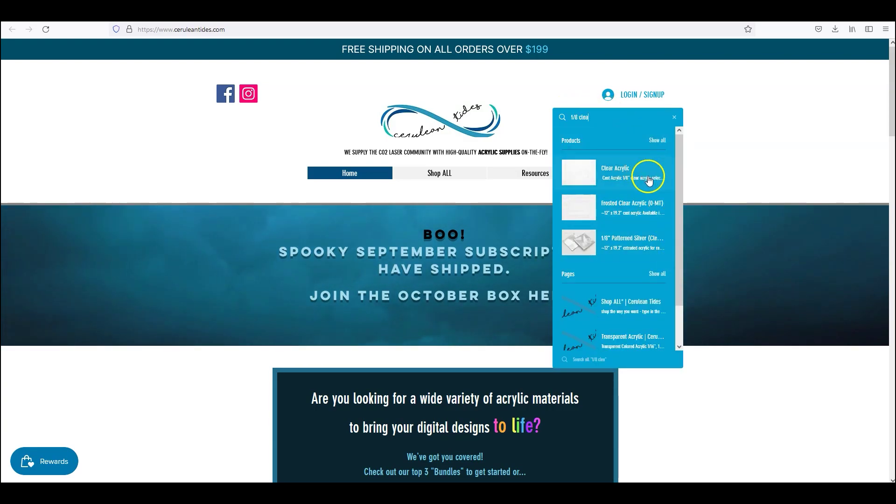
{"action": "left_click", "coordinate": [642, 176]}
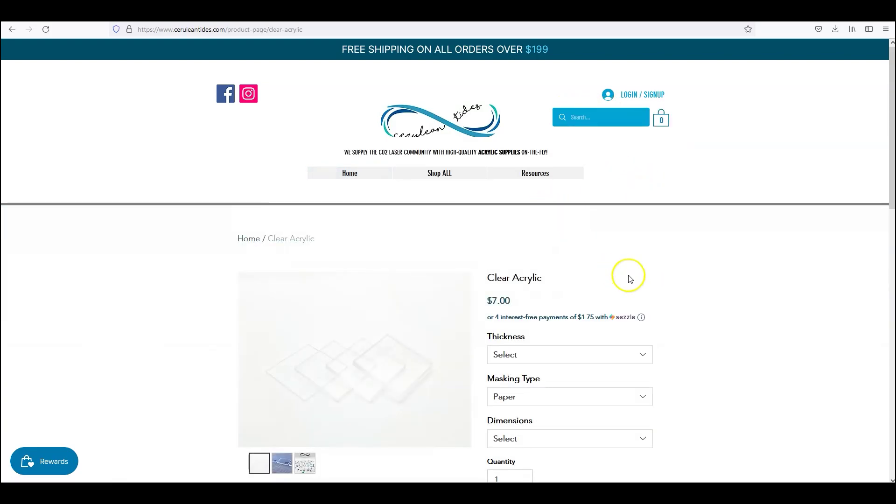
Choose 1/8" thickness, Paper masking and Standard (~12" x 19") dimensions for the clear acrylic.
{"action": "scroll", "coordinate": [626, 275], "scroll_direction": "down", "scroll_amount": 3}
{"action": "left_click", "coordinate": [612, 215]}
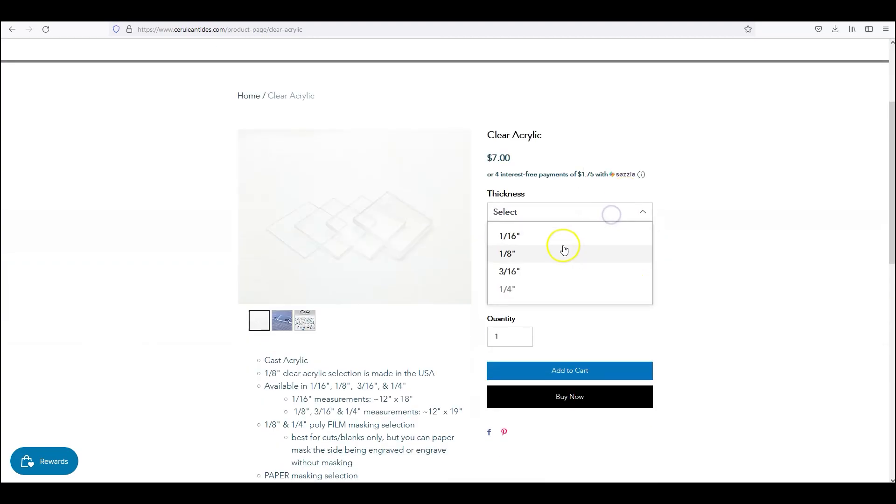
{"action": "left_click", "coordinate": [545, 254]}
{"action": "left_click", "coordinate": [615, 261]}
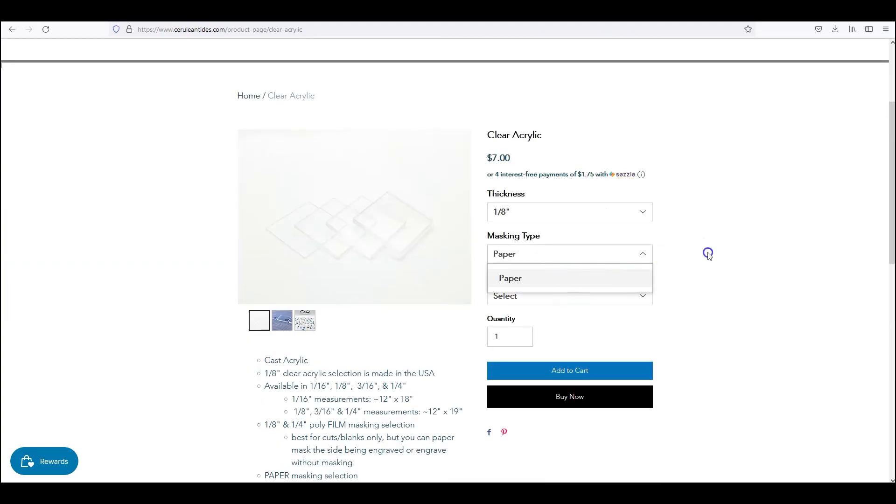
{"action": "left_click", "coordinate": [706, 254]}
{"action": "left_click", "coordinate": [573, 253]}
{"action": "left_click", "coordinate": [562, 296]}
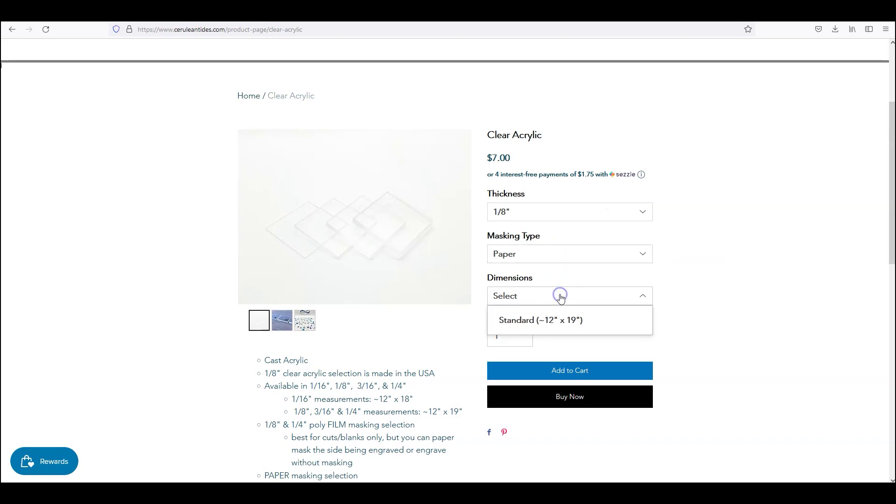
{"action": "left_click", "coordinate": [603, 321]}
Examine the Clear Acrylic page's quantity option, masking details, laser settings and full-box offer.
{"action": "scroll", "coordinate": [395, 358], "scroll_direction": "down", "scroll_amount": 1}
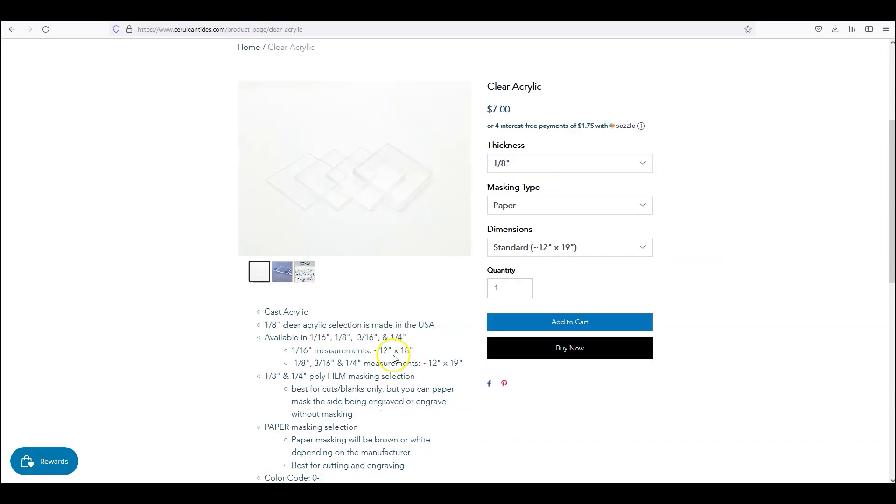
{"action": "scroll", "coordinate": [395, 359], "scroll_direction": "up", "scroll_amount": 2}
{"action": "scroll", "coordinate": [400, 359], "scroll_direction": "down", "scroll_amount": 2}
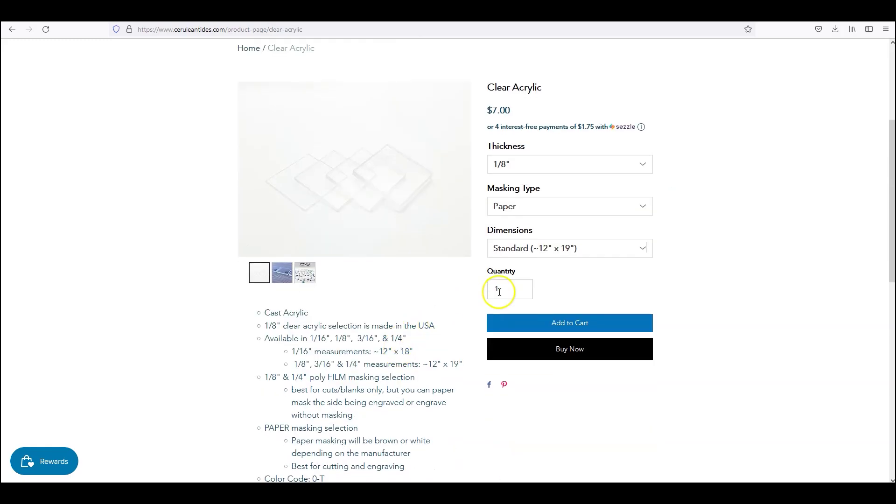
{"action": "double_click", "coordinate": [521, 285]}
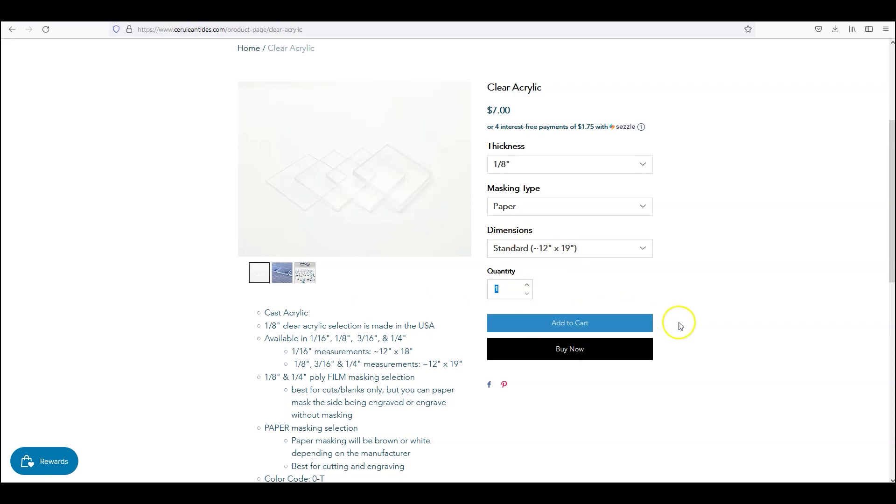
{"action": "scroll", "coordinate": [668, 327], "scroll_direction": "up", "scroll_amount": 4}
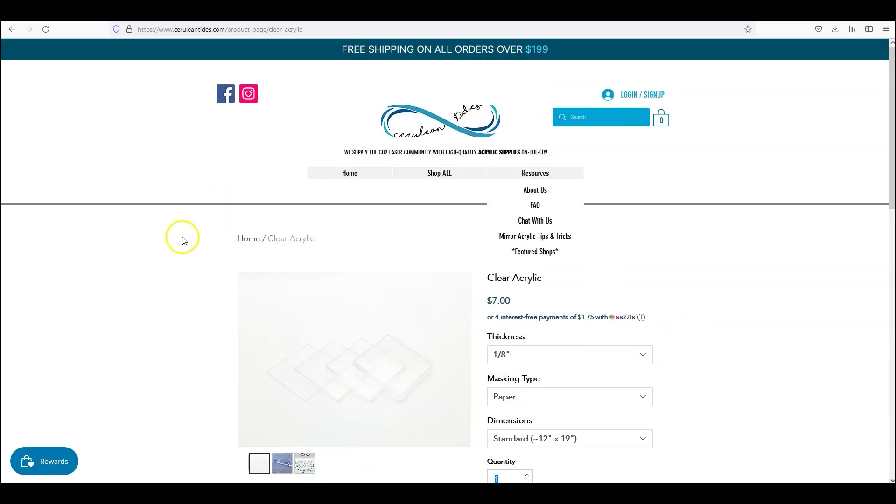
{"action": "scroll", "coordinate": [584, 244], "scroll_direction": "down", "scroll_amount": 9}
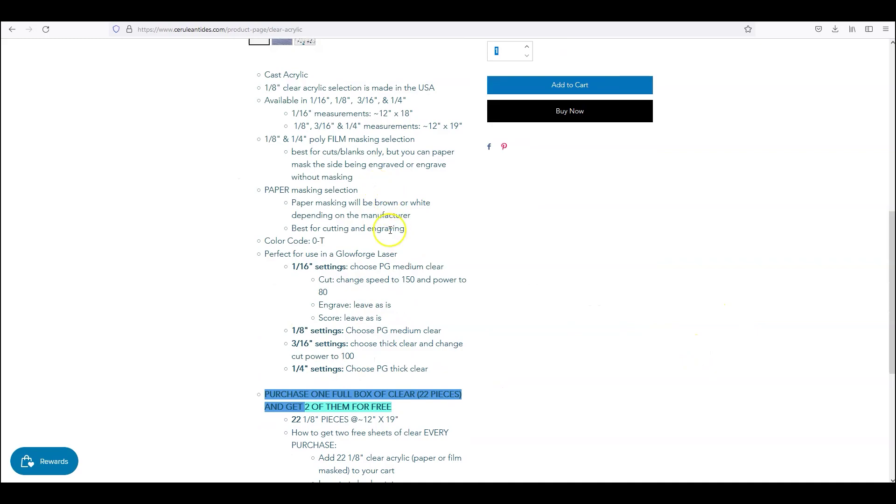
{"action": "scroll", "coordinate": [420, 299], "scroll_direction": "down", "scroll_amount": 3}
{"action": "scroll", "coordinate": [490, 374], "scroll_direction": "down", "scroll_amount": 1}
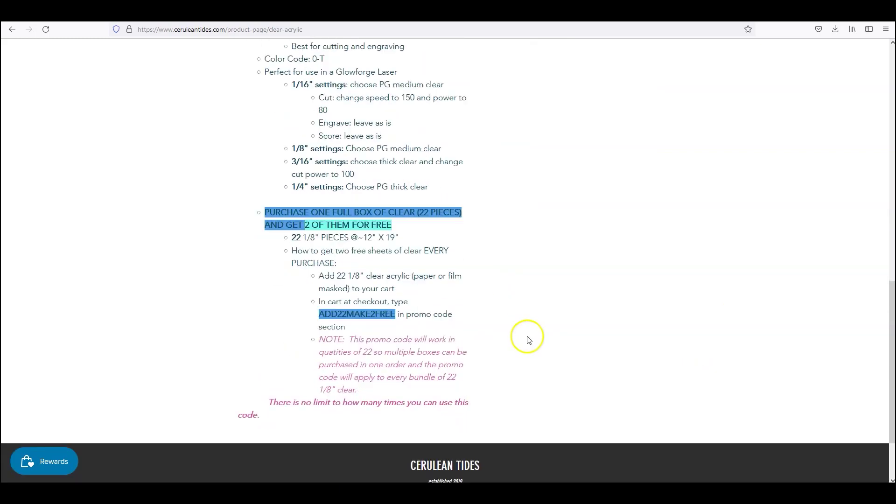
{"action": "scroll", "coordinate": [526, 336], "scroll_direction": "up", "scroll_amount": 15}
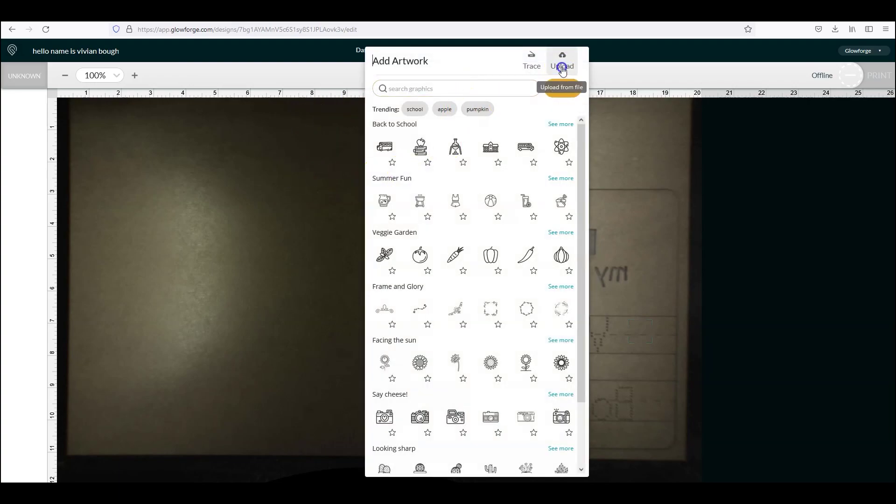
In the Glowforge app, upload the personalized Hello My Name Is SVG from the Desktop and place it beside the engraved card.
{"action": "left_click", "coordinate": [562, 63]}
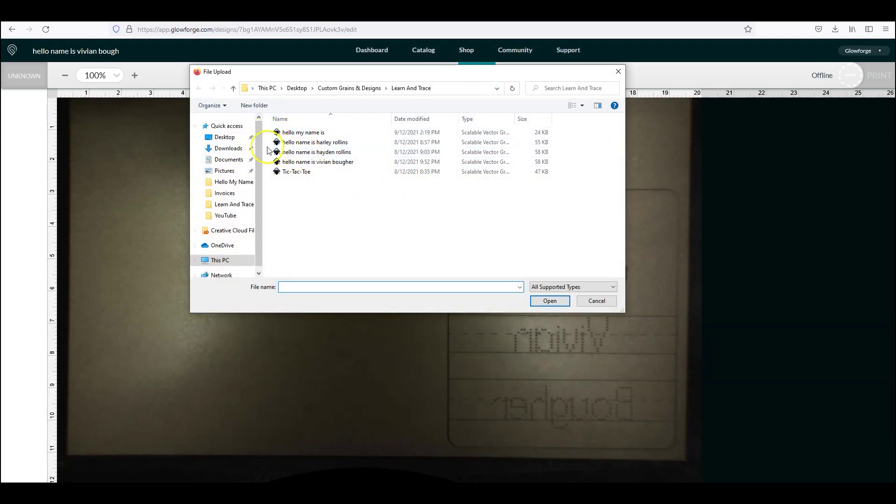
{"action": "left_click", "coordinate": [225, 137]}
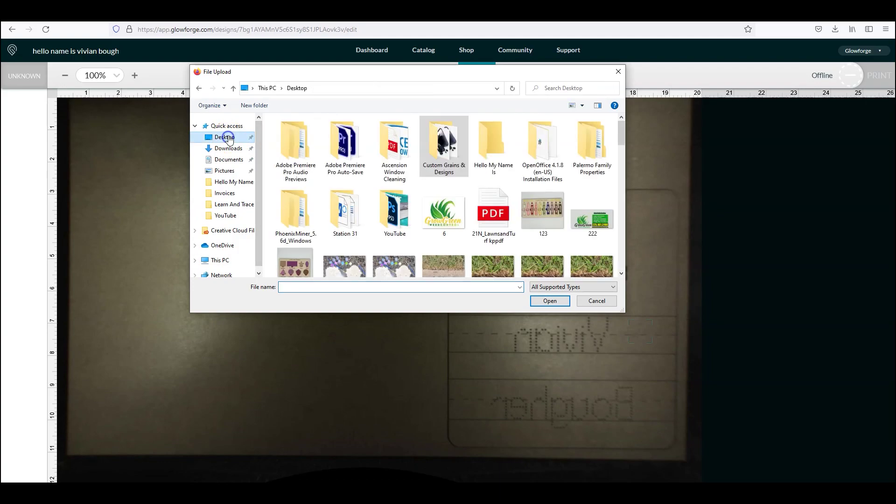
{"action": "left_click", "coordinate": [382, 286]}
{"action": "type", "text": "he"}
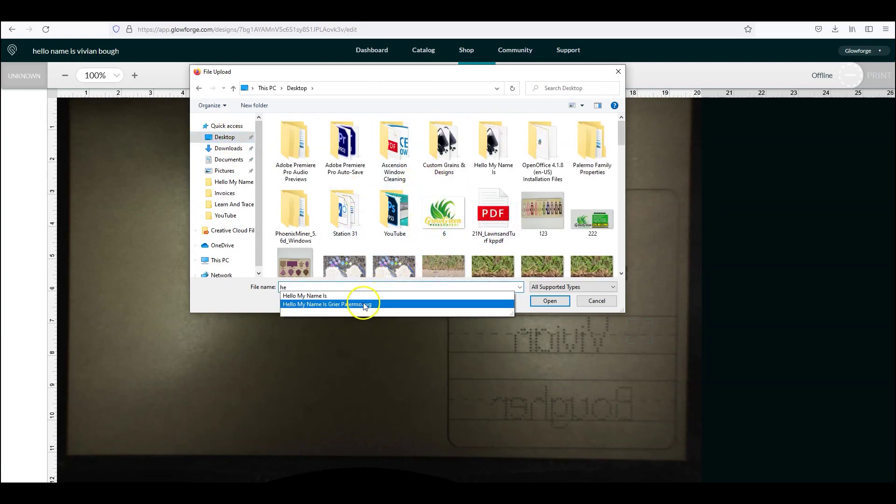
{"action": "left_click", "coordinate": [365, 304]}
{"action": "left_click", "coordinate": [543, 300]}
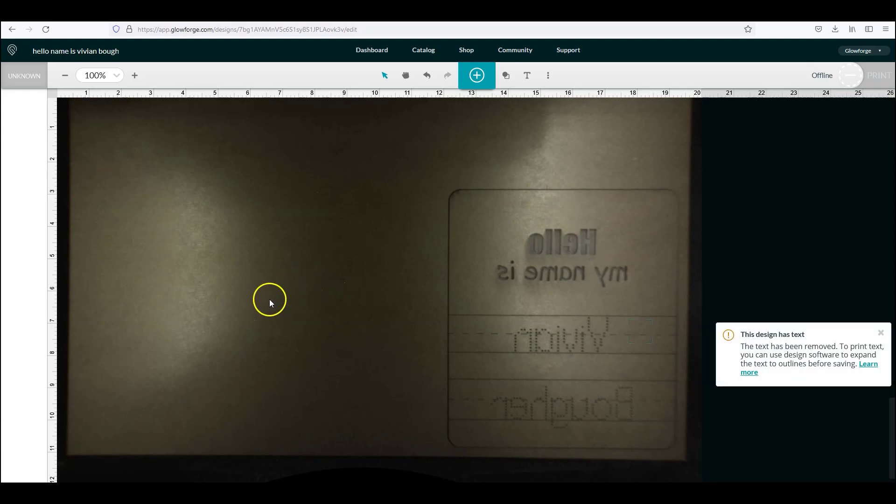
{"action": "left_click_drag", "start_coordinate": [374, 254], "coordinate": [271, 251]}
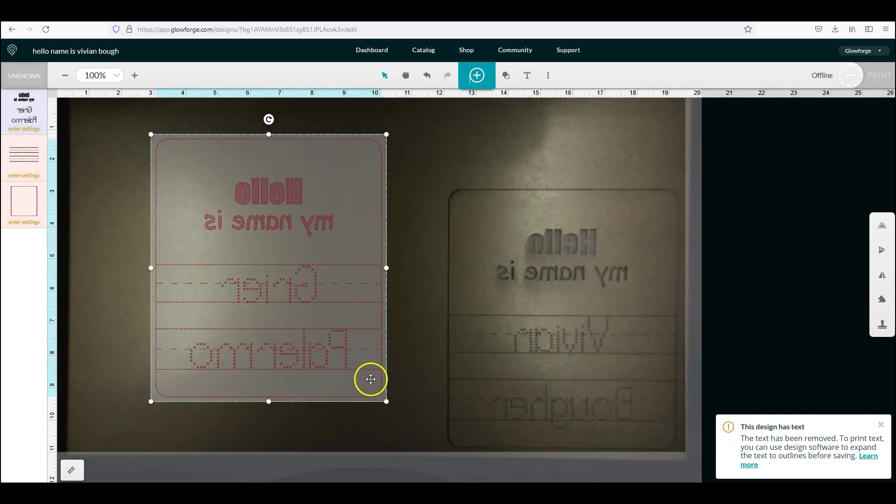
Set the material to Medium Clear Acrylic and check the engrave settings for the lettering.
{"action": "left_click", "coordinate": [25, 74]}
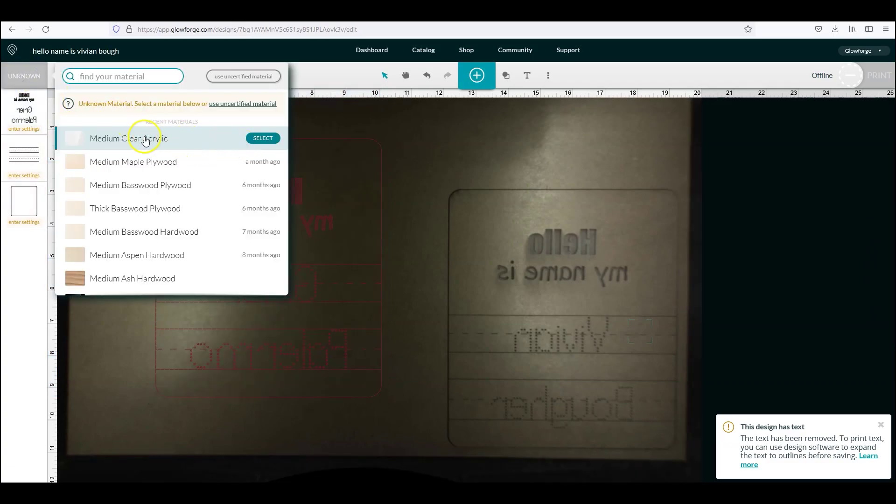
{"action": "left_click", "coordinate": [263, 138]}
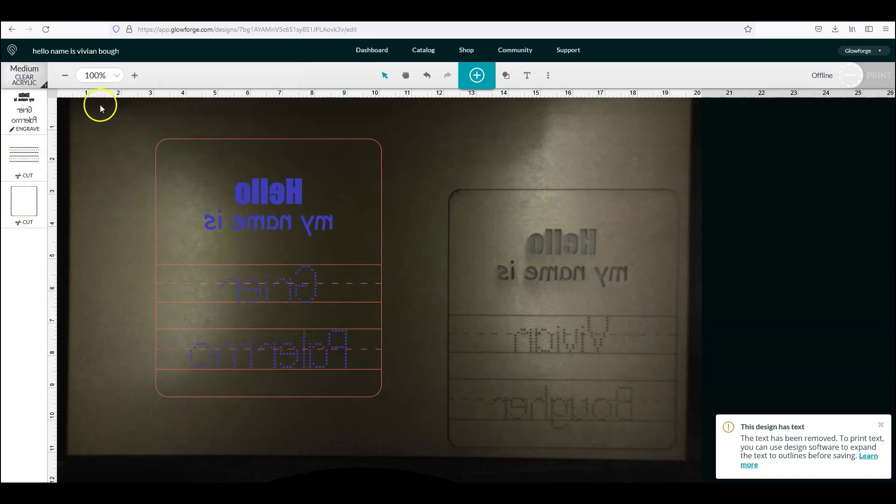
{"action": "left_click", "coordinate": [29, 115]}
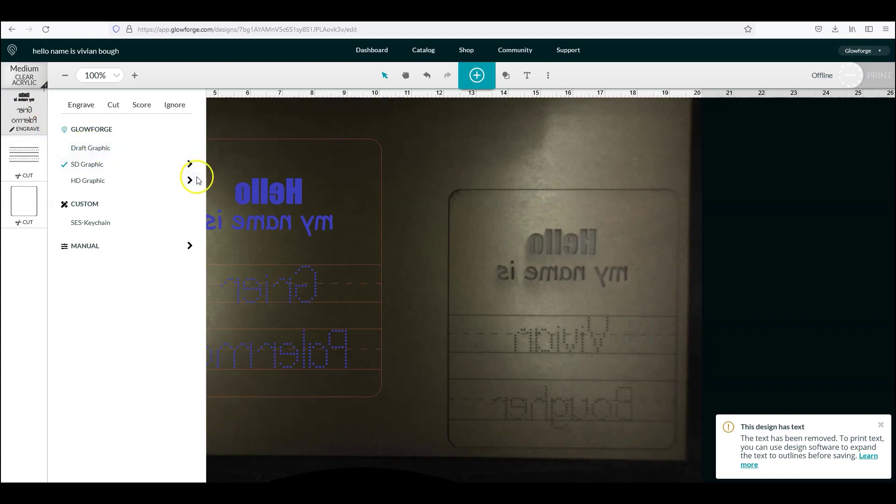
{"action": "left_click", "coordinate": [447, 114]}
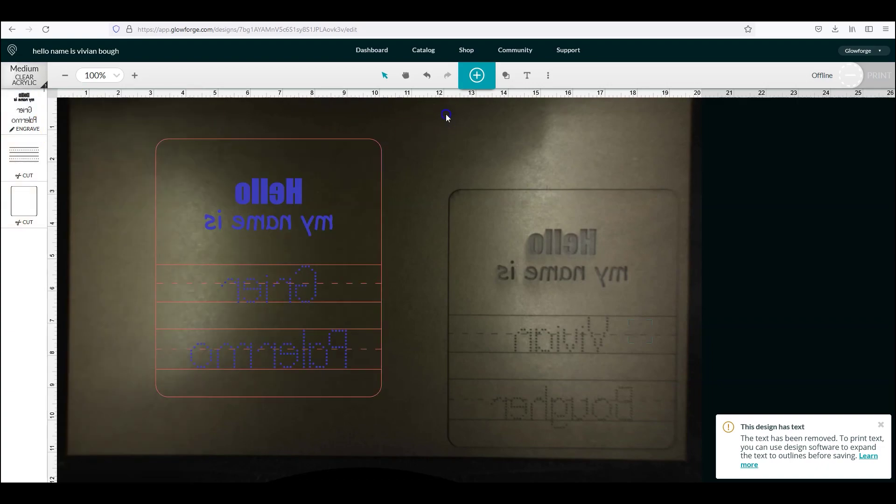
Change the handwriting guide lines from Cut to Score.
{"action": "left_click", "coordinate": [32, 152]}
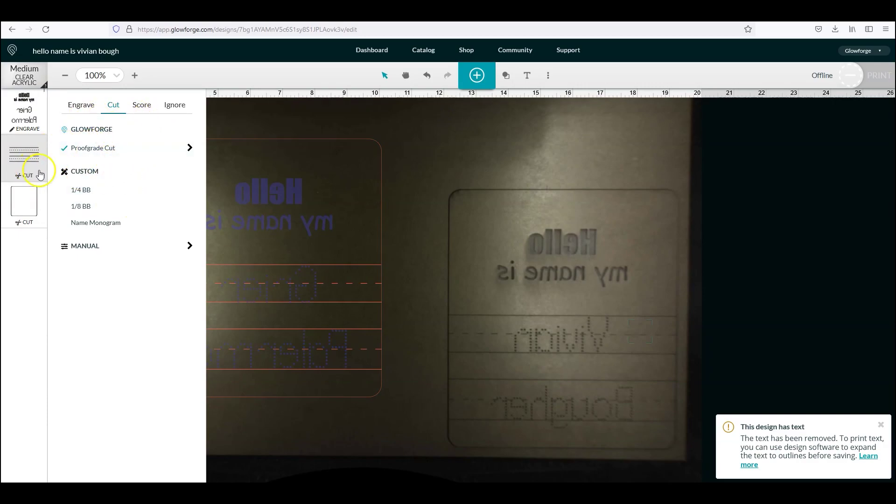
{"action": "left_click", "coordinate": [140, 108]}
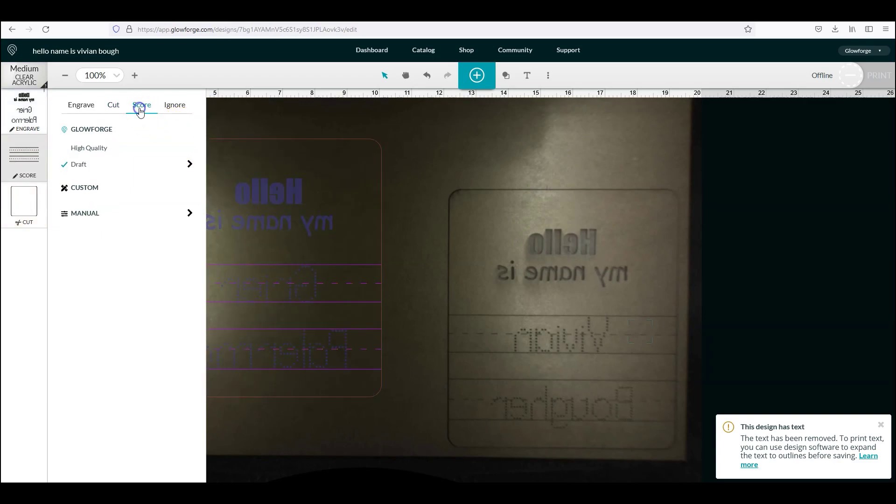
{"action": "left_click", "coordinate": [430, 211]}
Select the whole card design and move it down and closer to the already engraved card.
{"action": "left_click", "coordinate": [158, 136]}
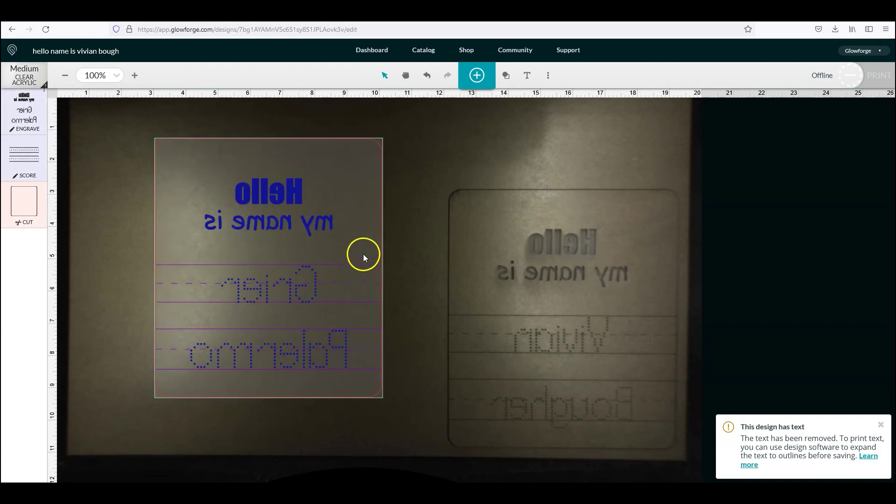
{"action": "left_click_drag", "start_coordinate": [442, 120], "coordinate": [150, 417]}
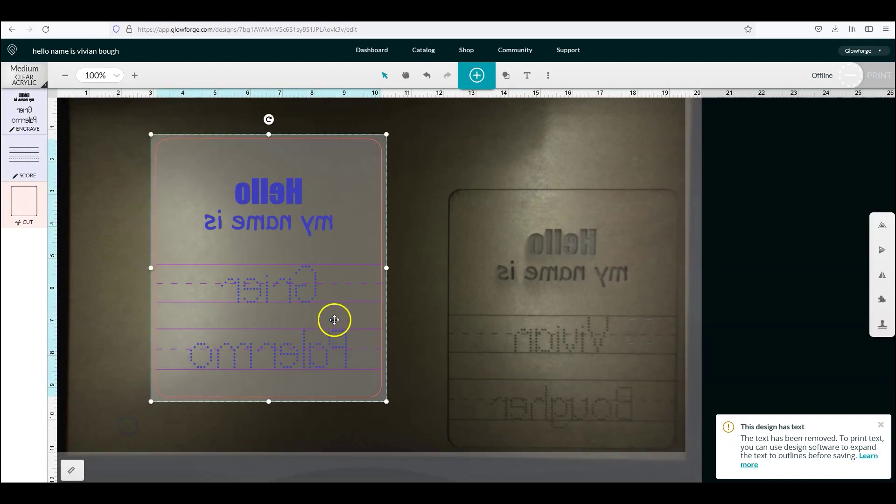
{"action": "left_click_drag", "start_coordinate": [334, 318], "coordinate": [387, 361]}
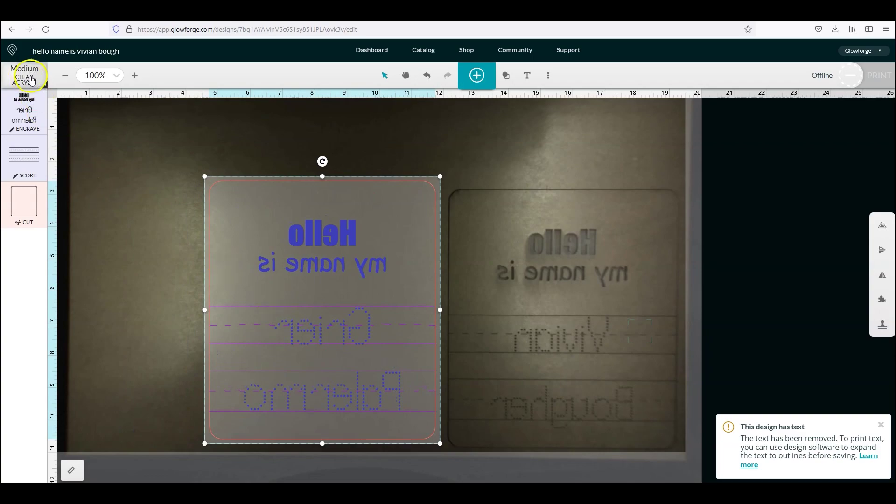
Give the card outline a custom cut with speed 140 at full power.
{"action": "left_click", "coordinate": [30, 205]}
{"action": "left_click", "coordinate": [189, 148]}
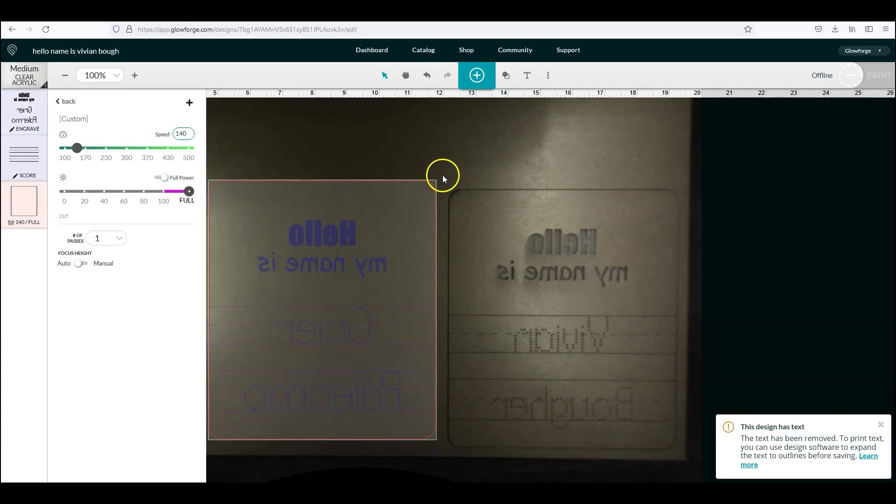
{"action": "left_click", "coordinate": [439, 151]}
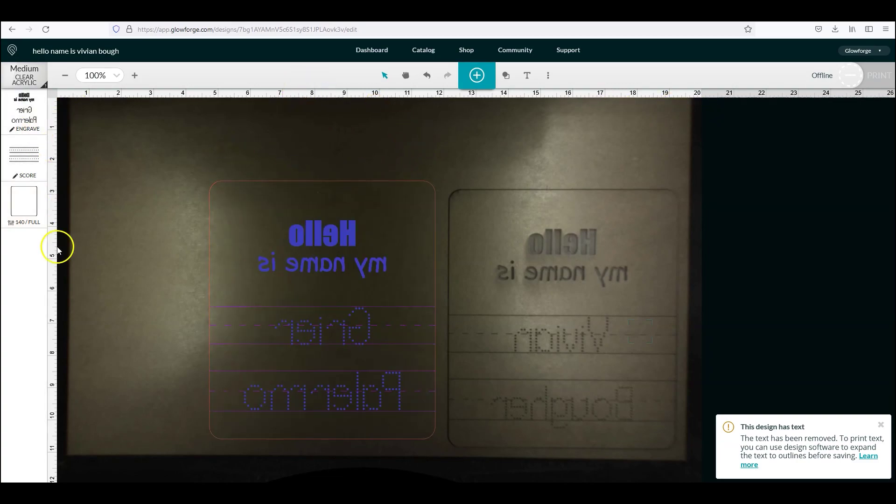
{"action": "left_click", "coordinate": [22, 210]}
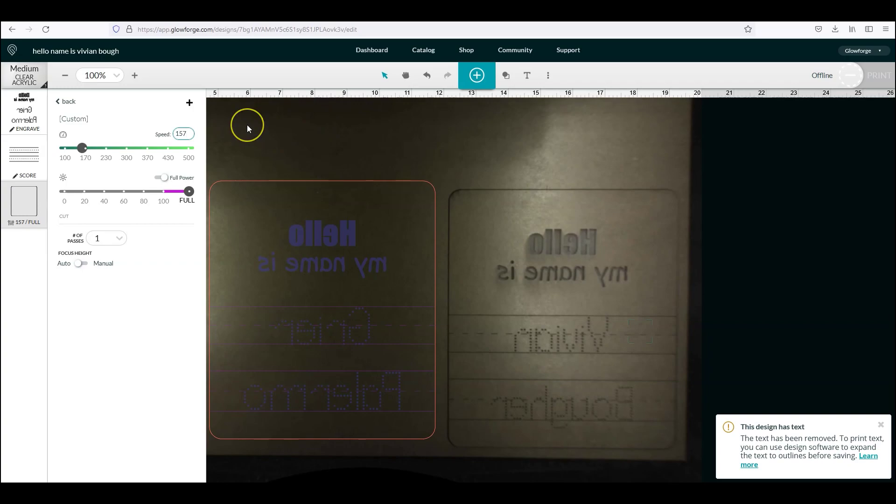
{"action": "type", "text": "40"}
{"action": "left_click", "coordinate": [286, 124]}
{"action": "left_click", "coordinate": [363, 180]}
{"action": "left_click", "coordinate": [362, 177]}
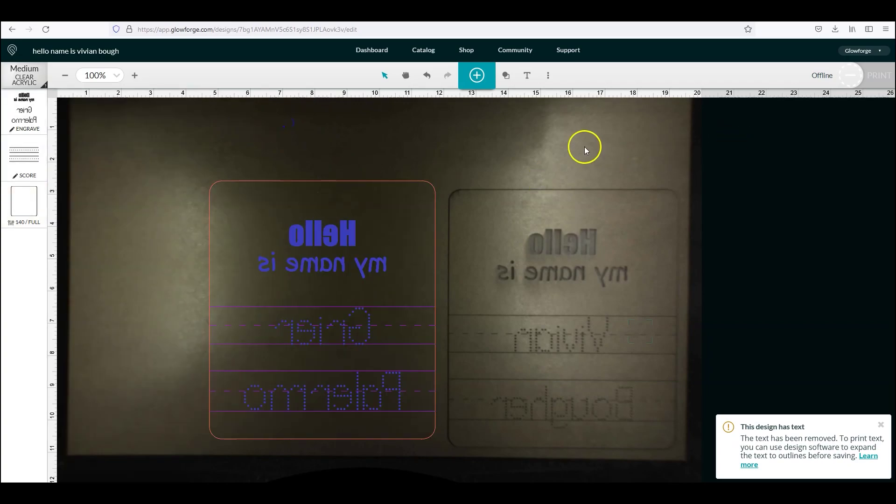